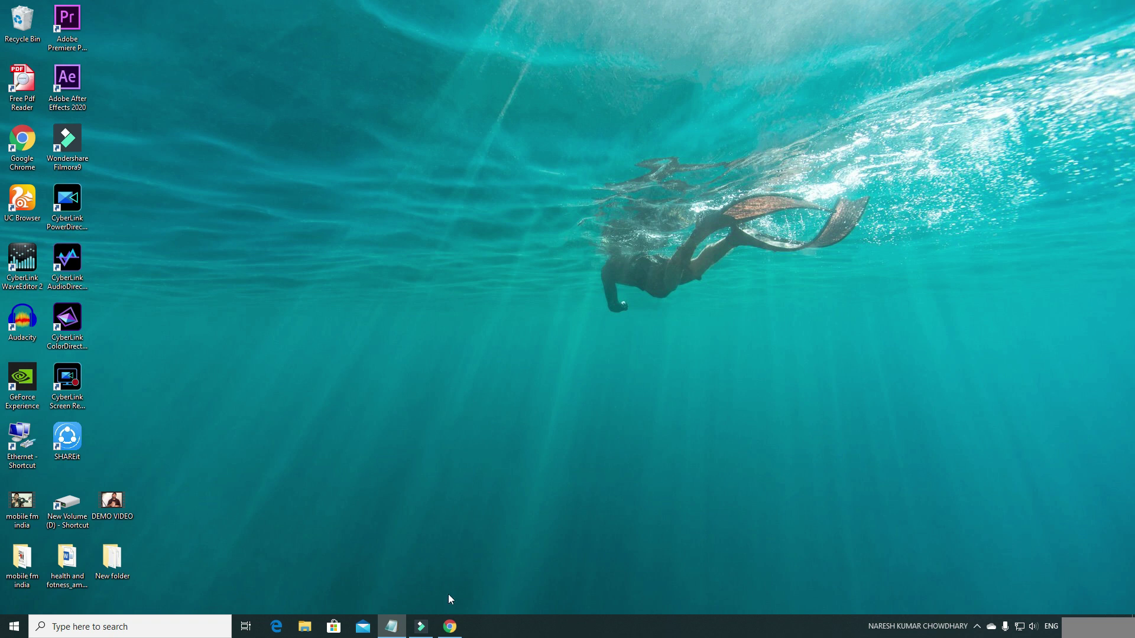
Switch to Chrome, search Google for FILMORA and view the official Filmora video editor download page.
left_click(450, 628)
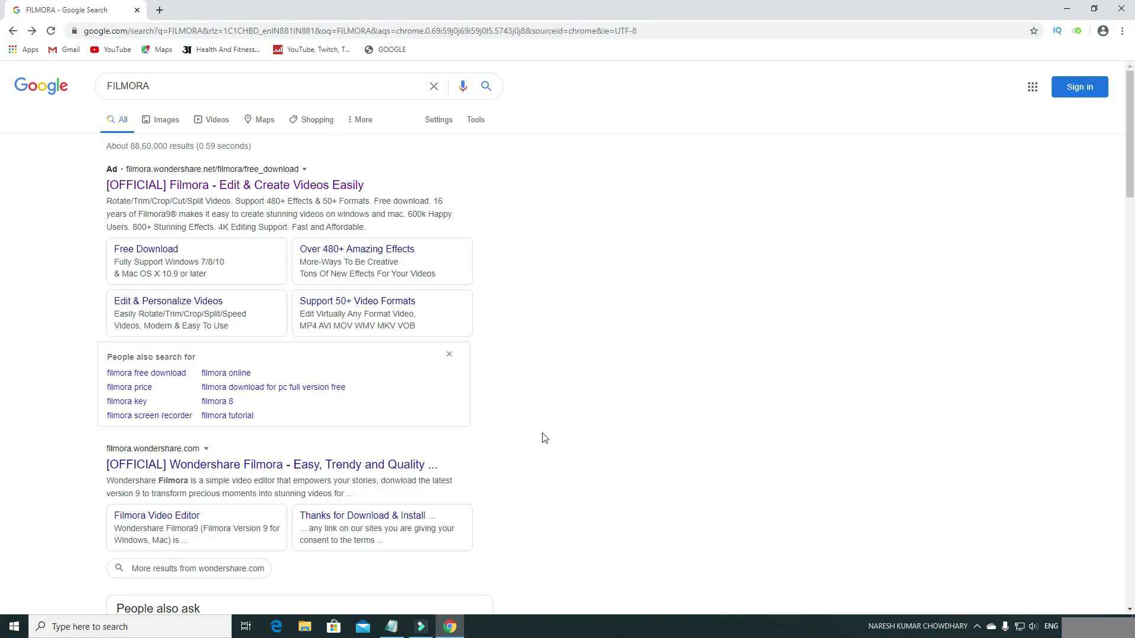
left_click(487, 87)
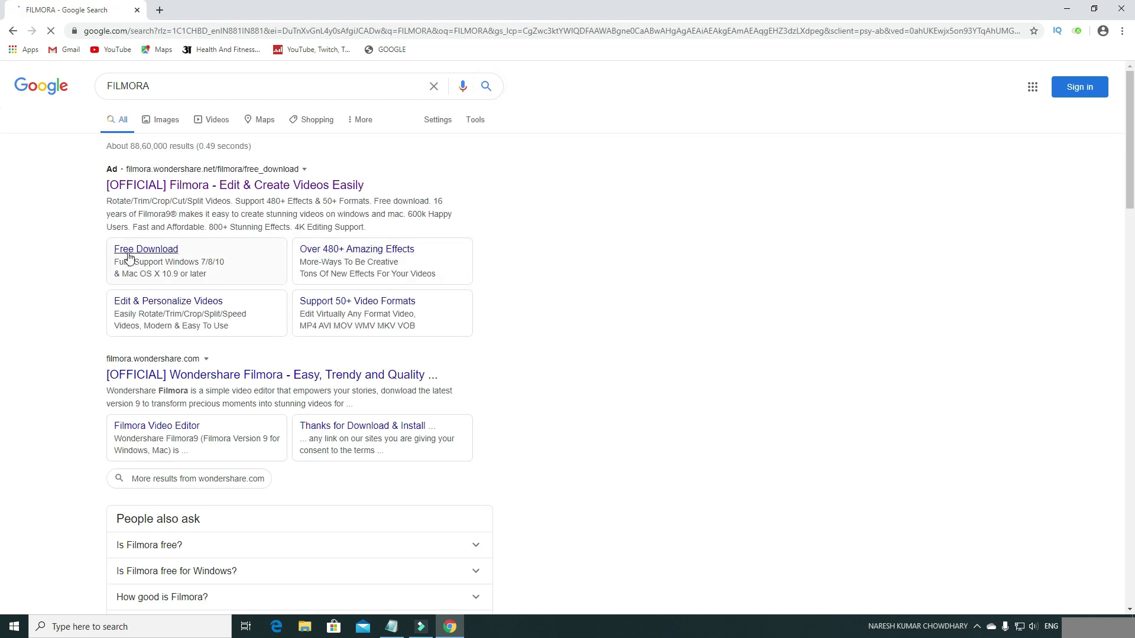
left_click(206, 194)
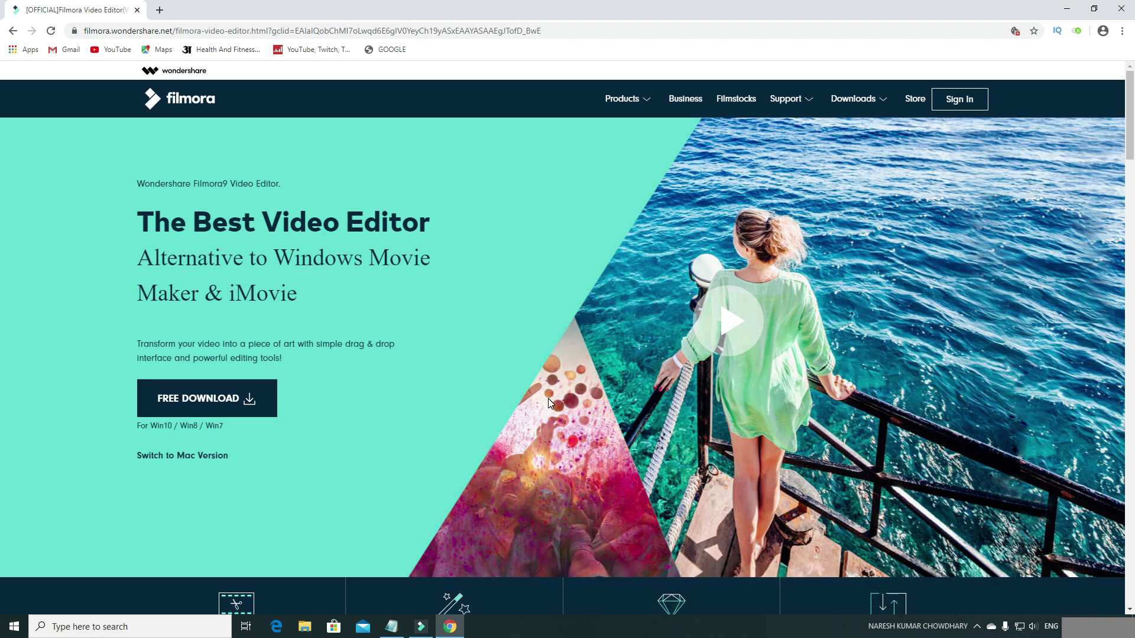
left_click(1126, 6)
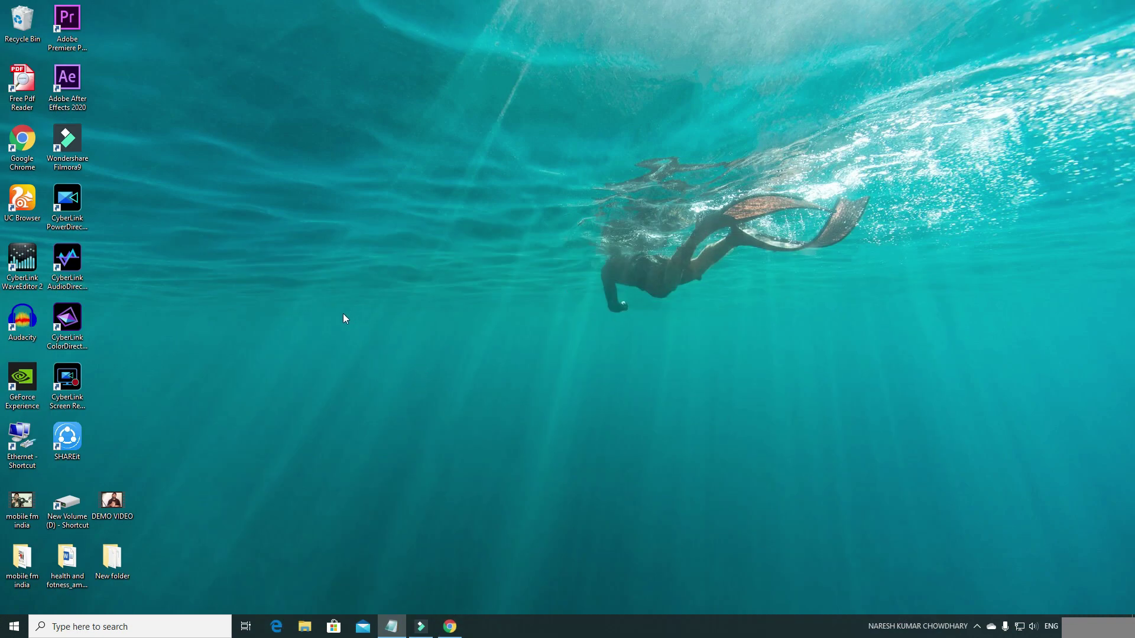
Switch to Filmora9 and import the DEMO VIDEO file from the Desktop into the project media.
left_click(423, 627)
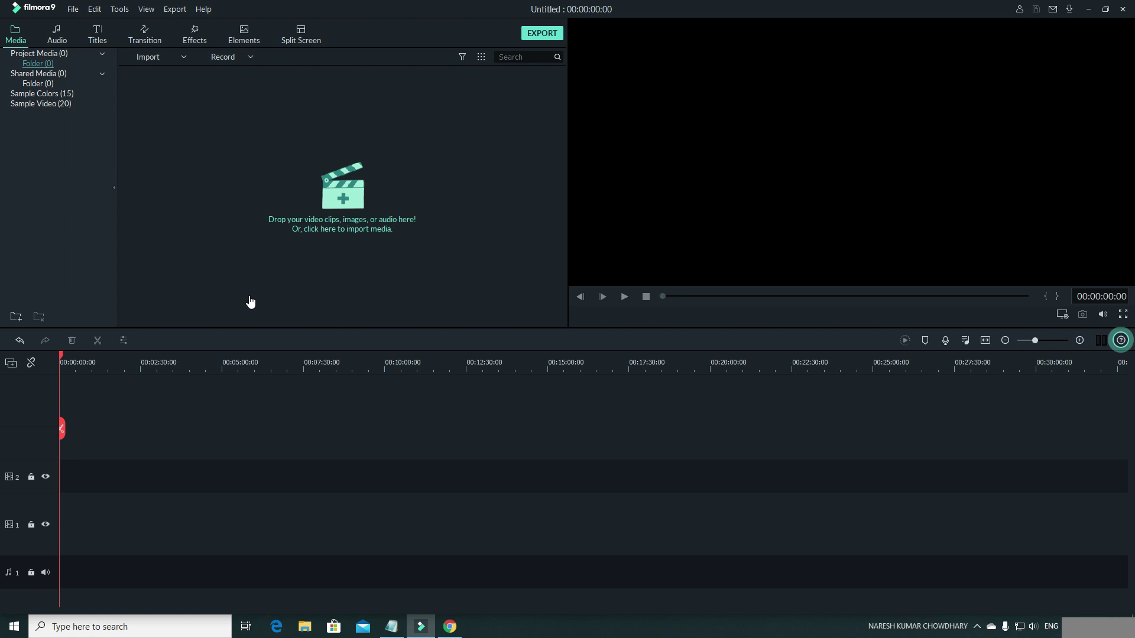
left_click(348, 201)
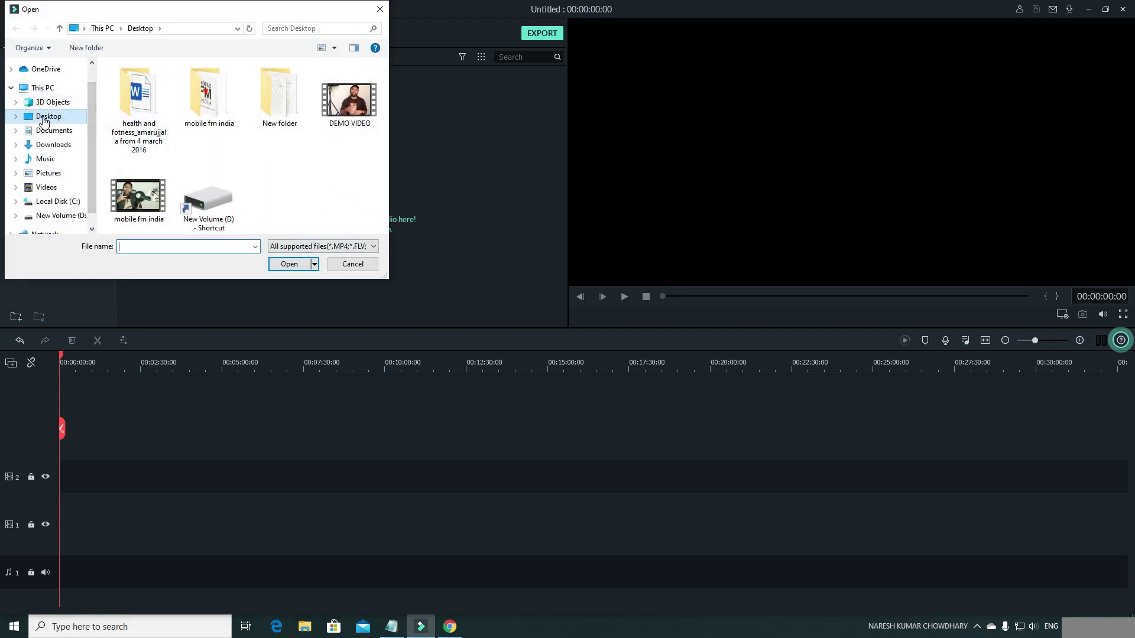
left_click(349, 99)
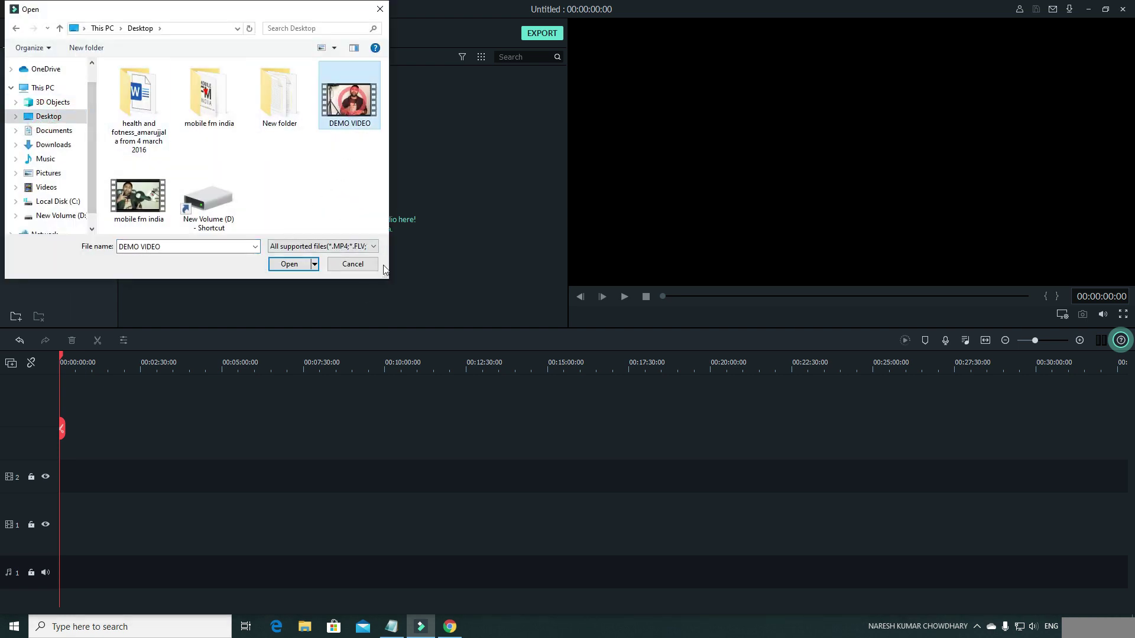
left_click(290, 265)
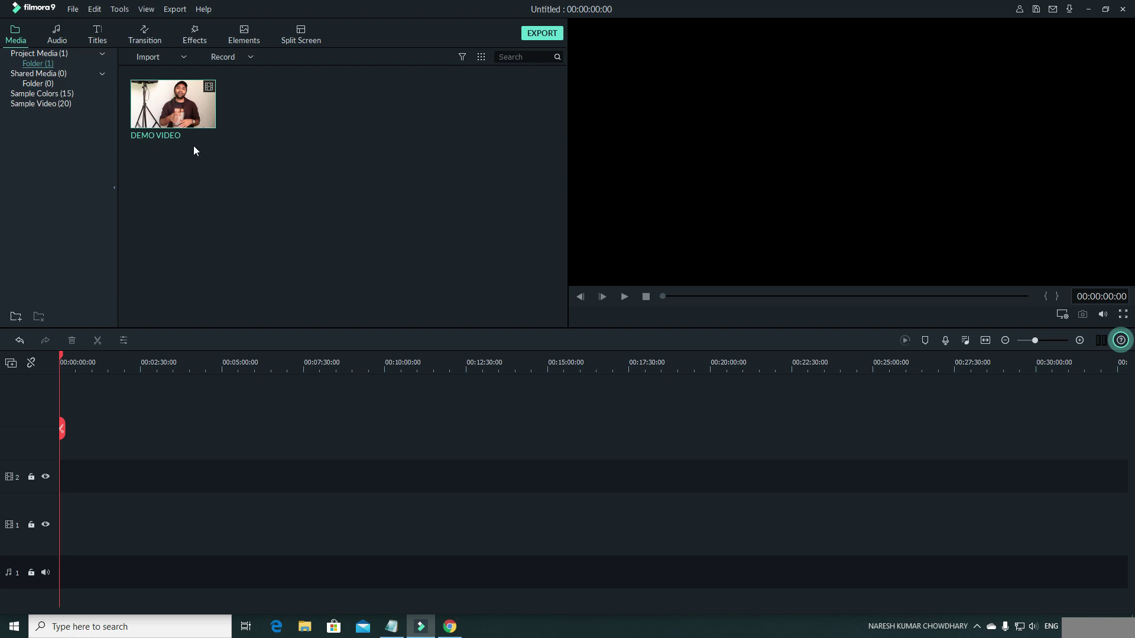
Add the imported DEMO VIDEO clip to video track 1 of the timeline.
left_click(149, 105)
mouse_move(158, 107)
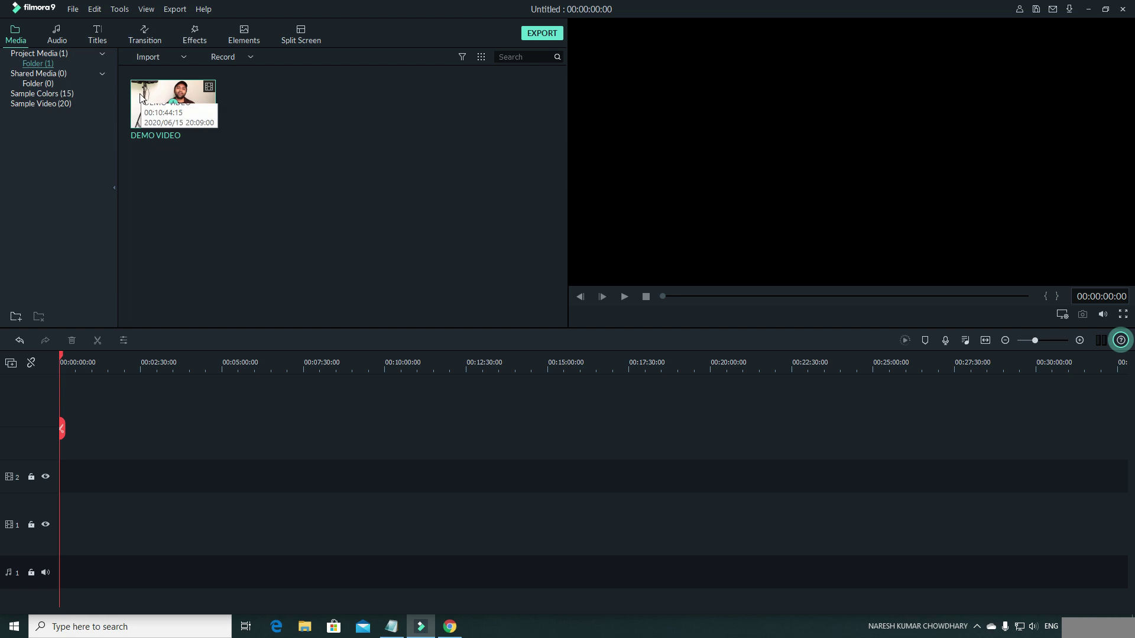
left_click_drag(151, 106, 321, 152)
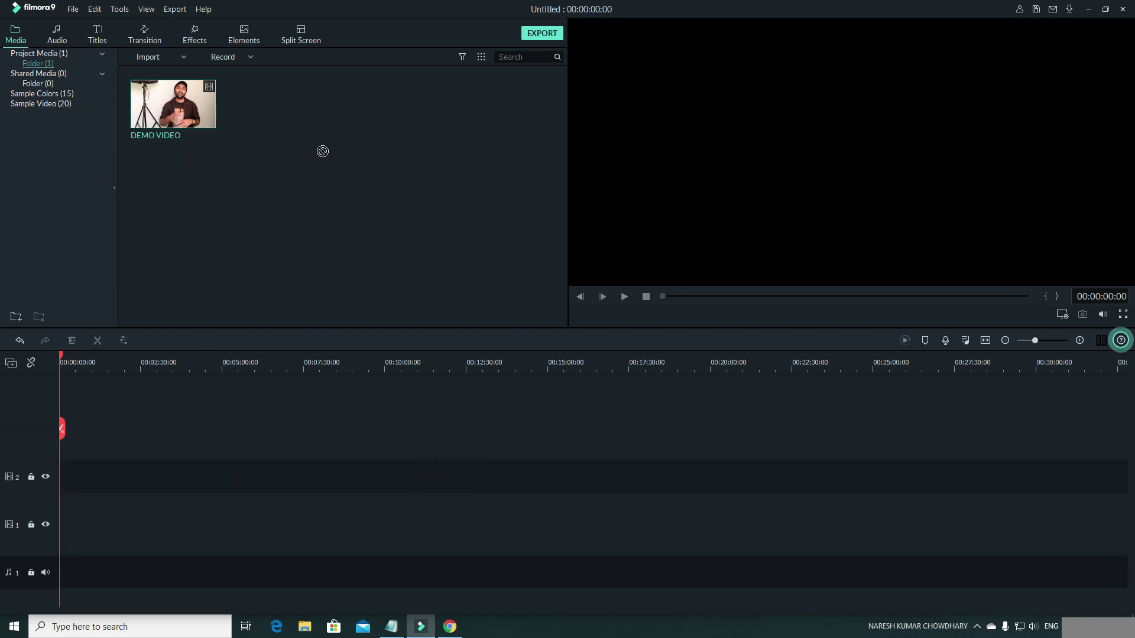
mouse_move(174, 106)
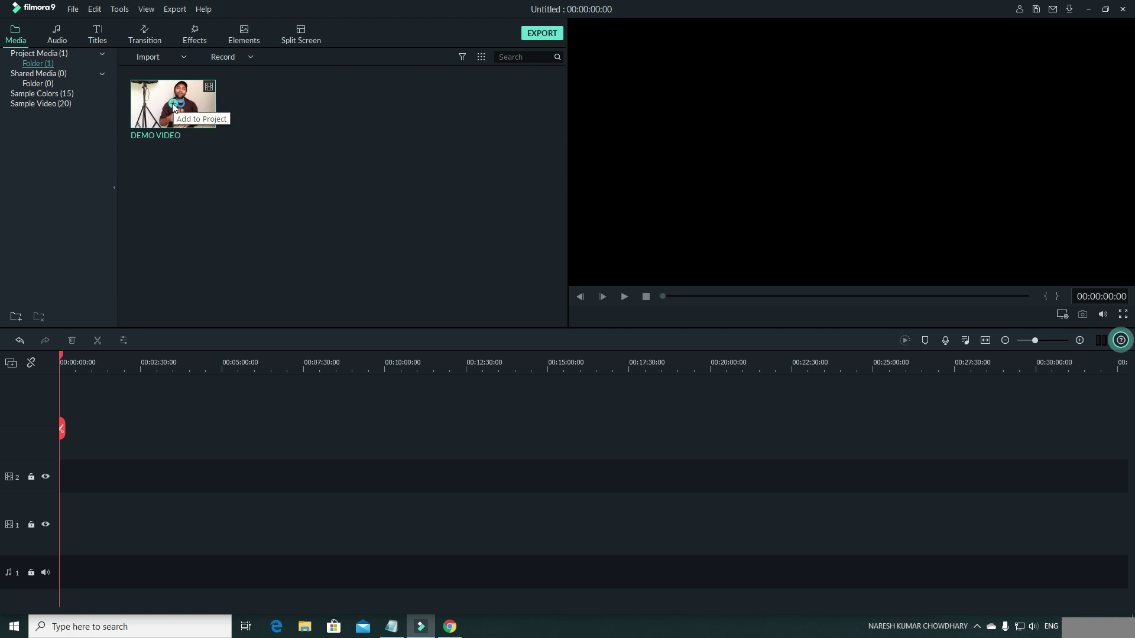
left_click(173, 105)
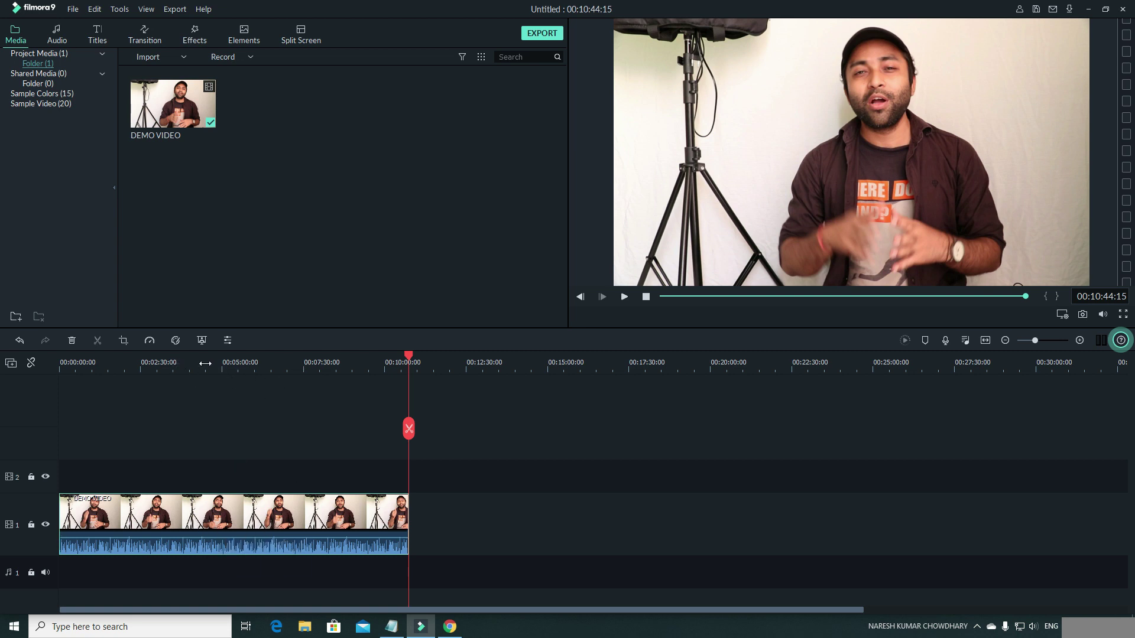
Split the DEMO VIDEO clip at about 00:00:09:14 and delete the short opening piece.
left_click(199, 364)
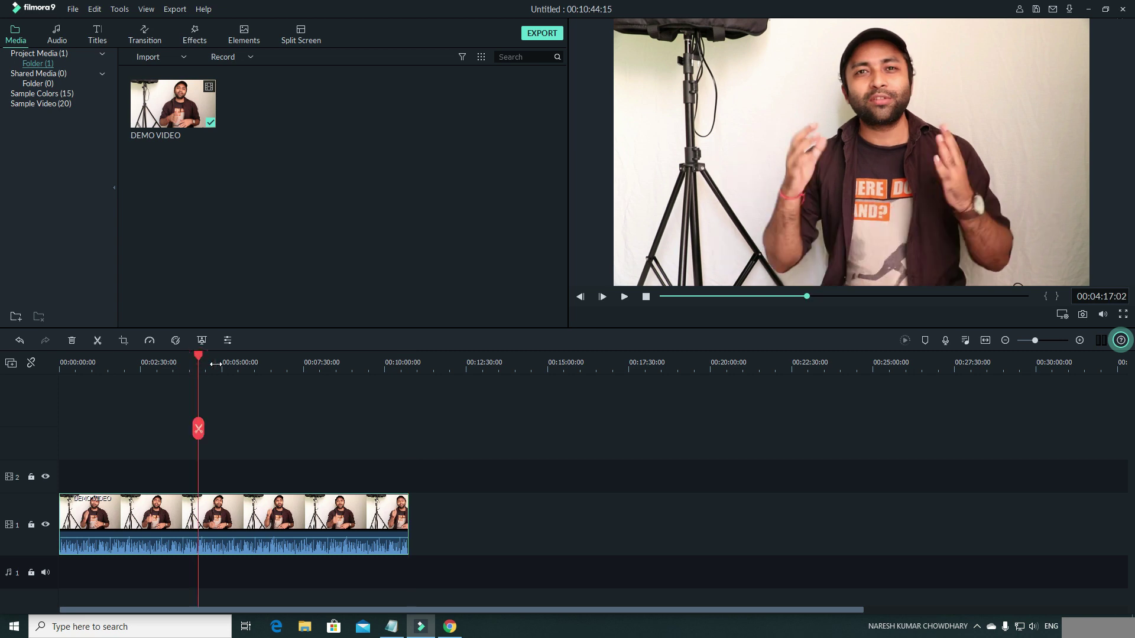
scroll(236, 366, "up", 4)
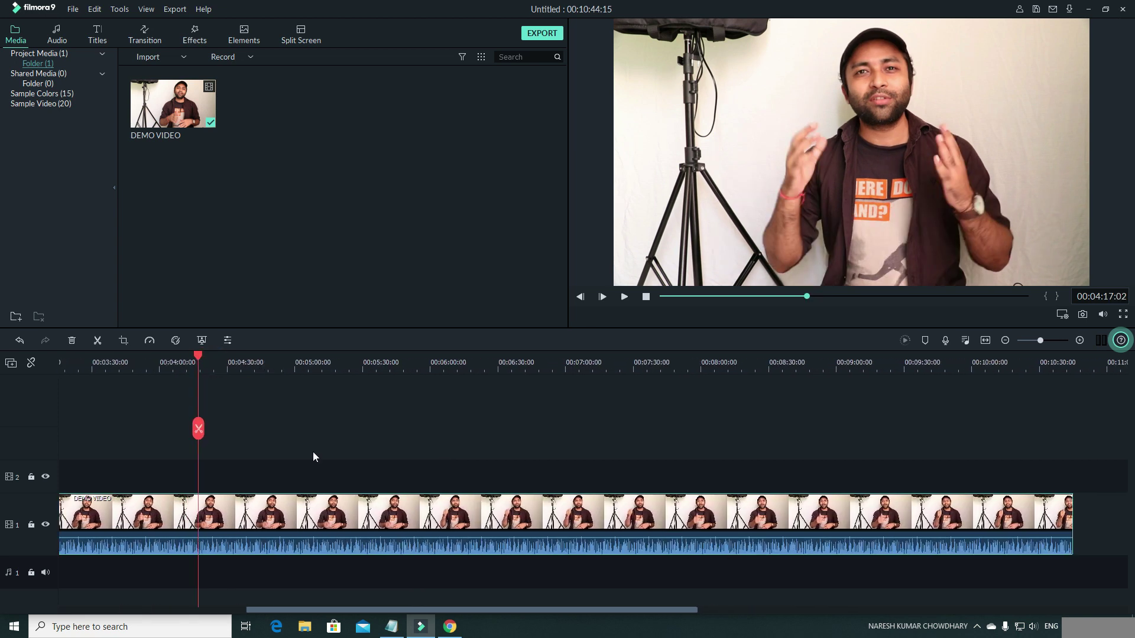
left_click_drag(324, 610, 104, 615)
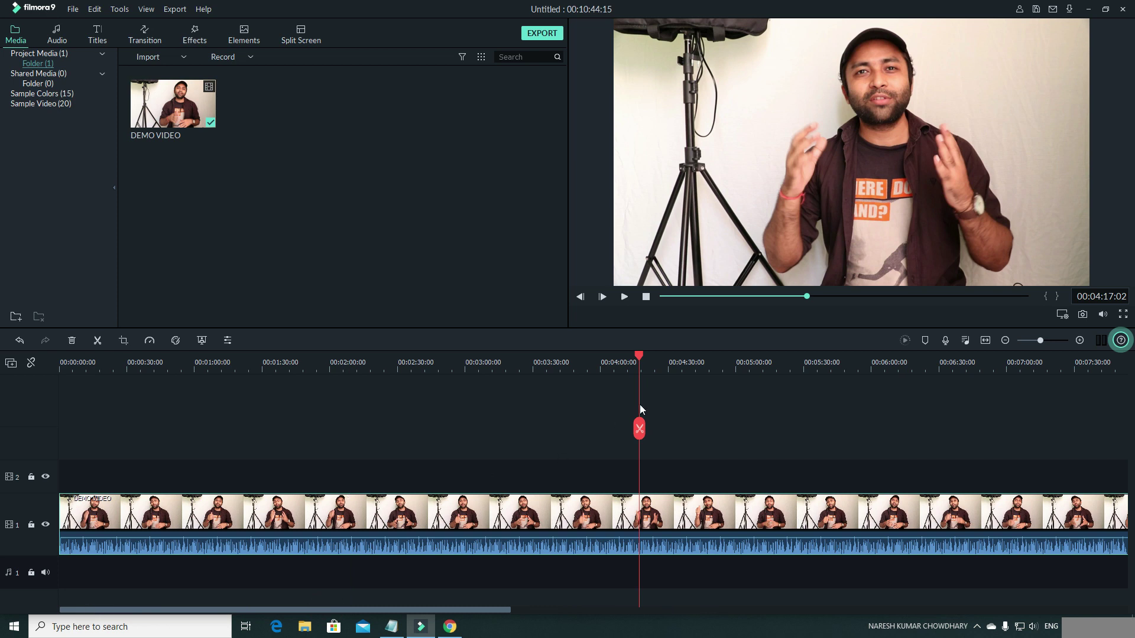
scroll(679, 363, "down", 3)
scroll(450, 382, "up", 2)
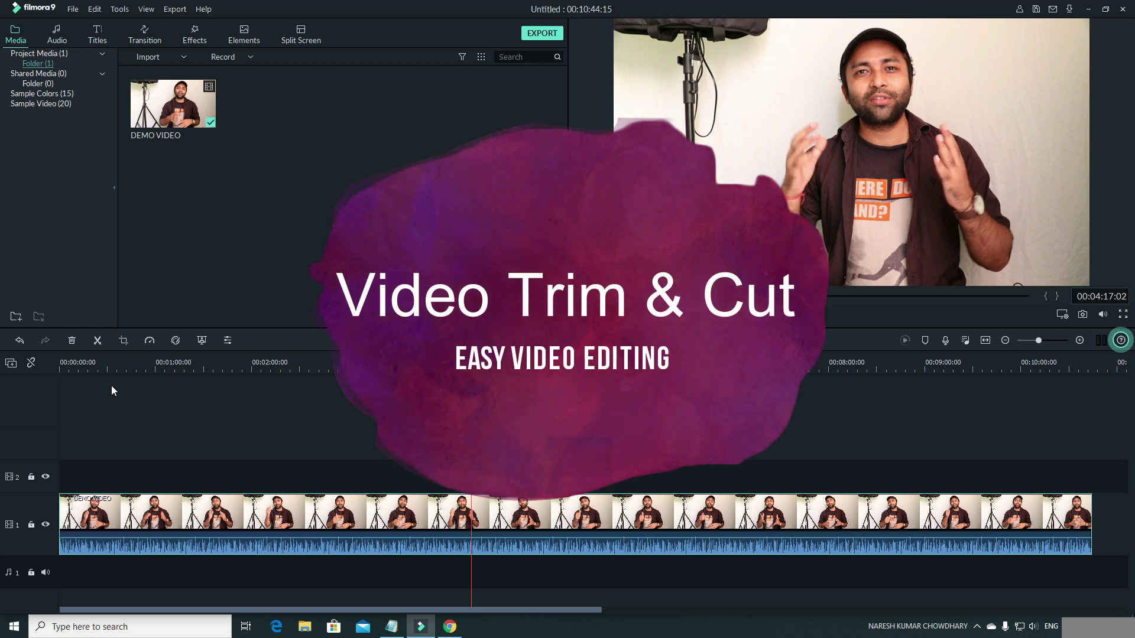
left_click(74, 368)
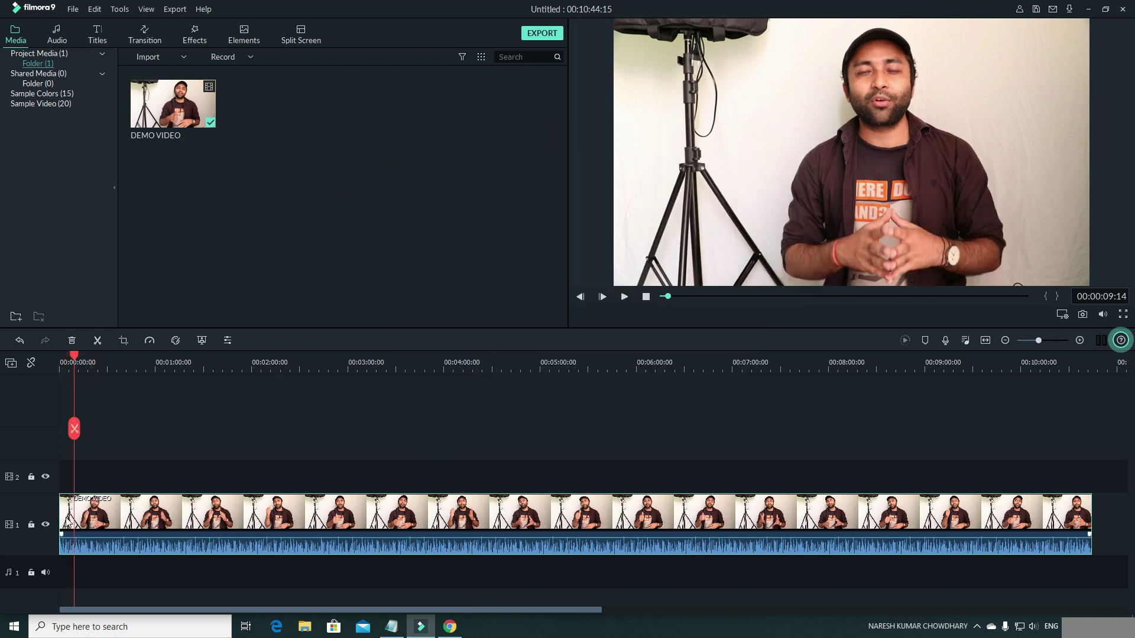
left_click(98, 340)
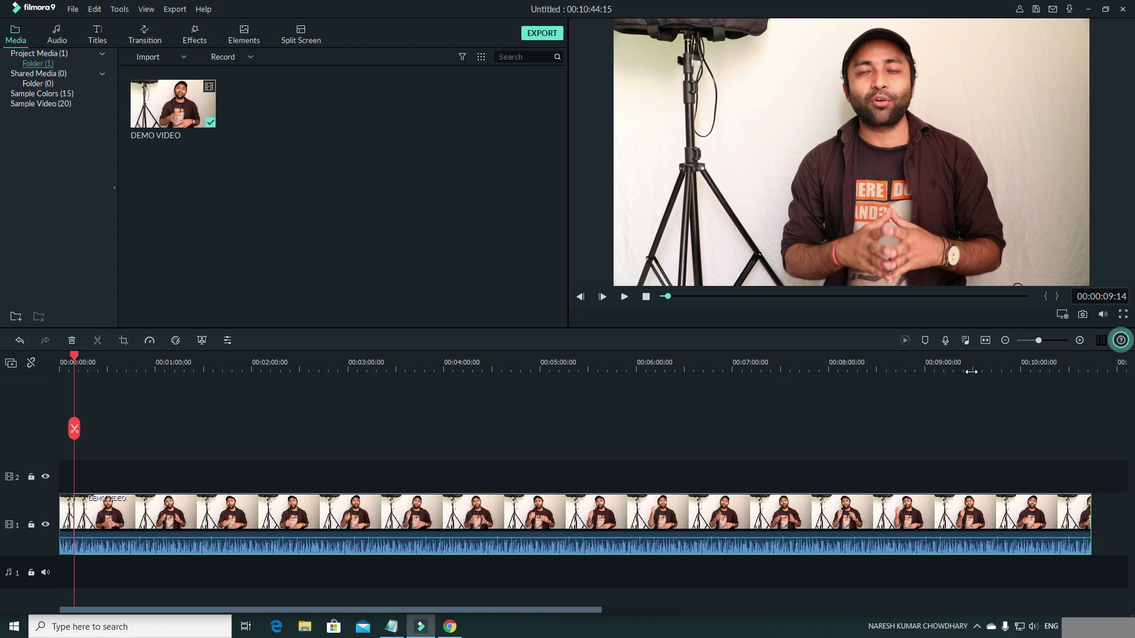
left_click(72, 341)
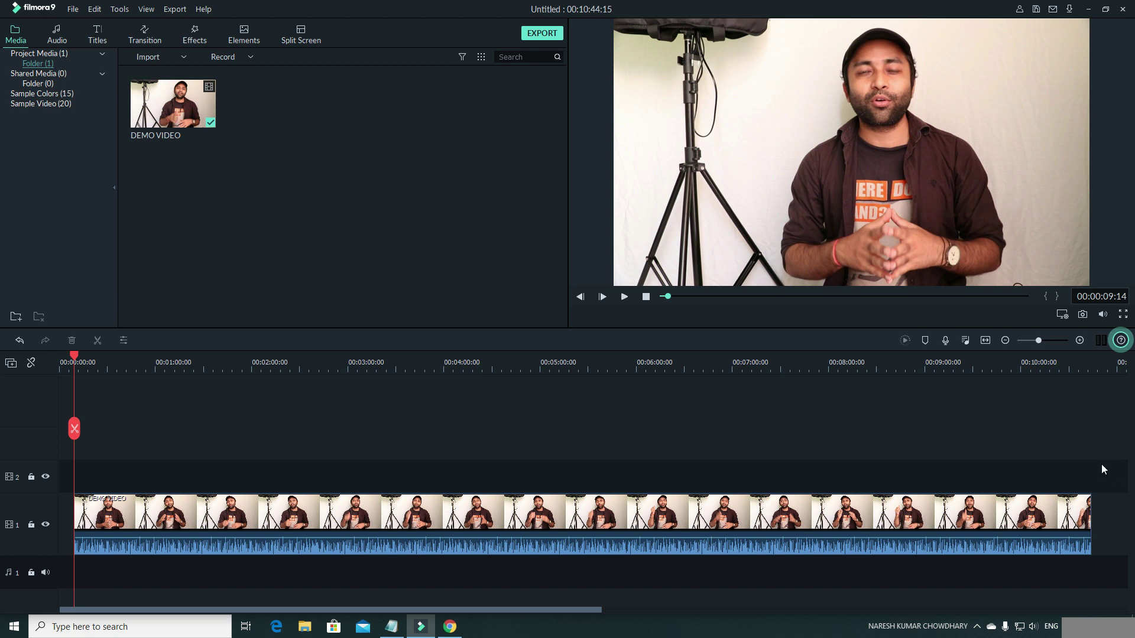
Split the clip near its end at about 00:10:23:17 and delete the closing piece.
left_click(1059, 367)
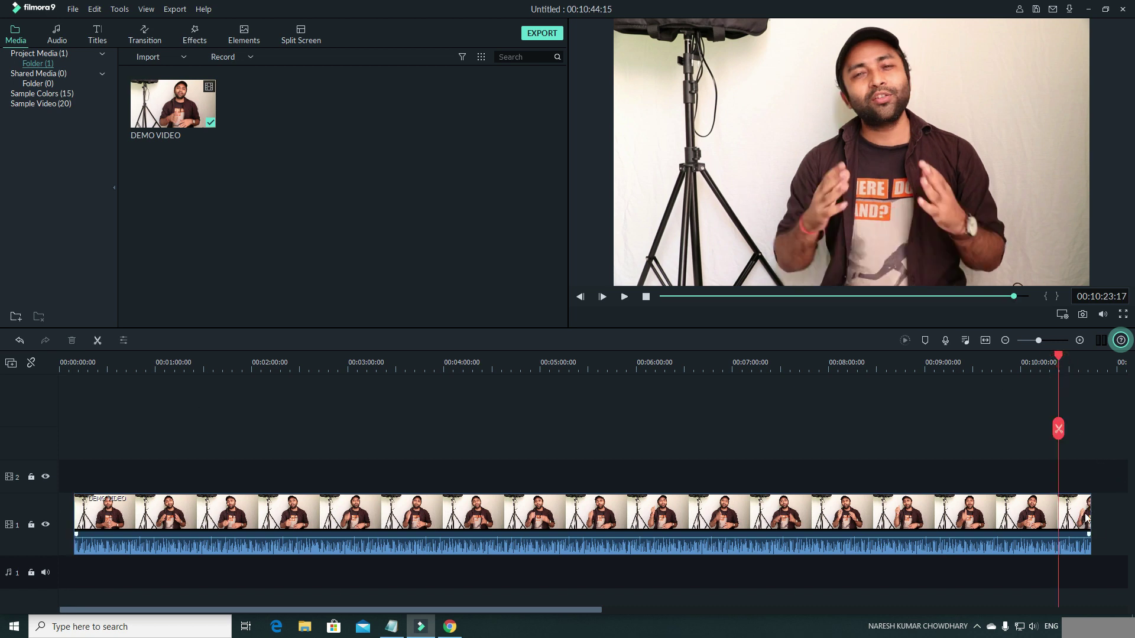
left_click(98, 341)
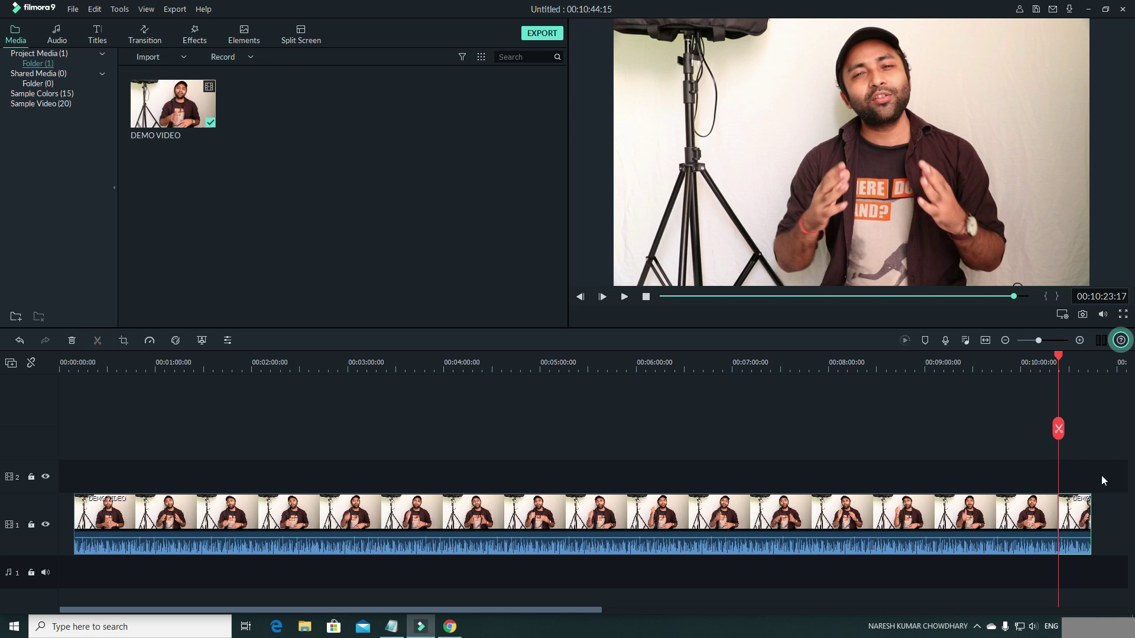
left_click(1090, 520)
key("Delete")
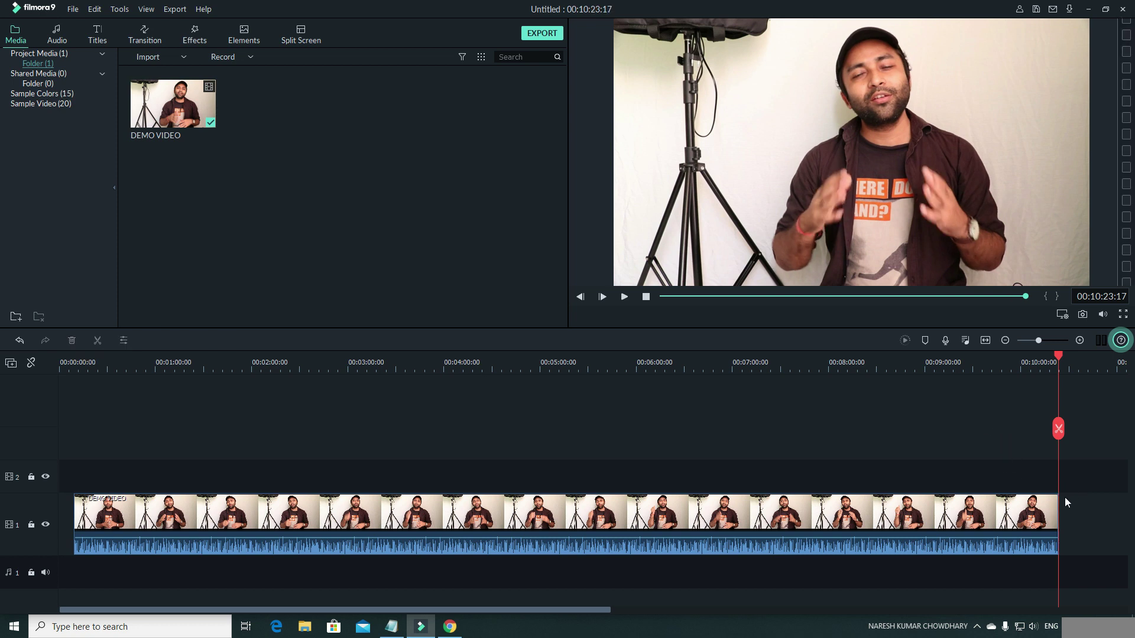
Cut out the middle section of the clip between about 00:03:46:11 and 00:04:20:09.
left_click(422, 368)
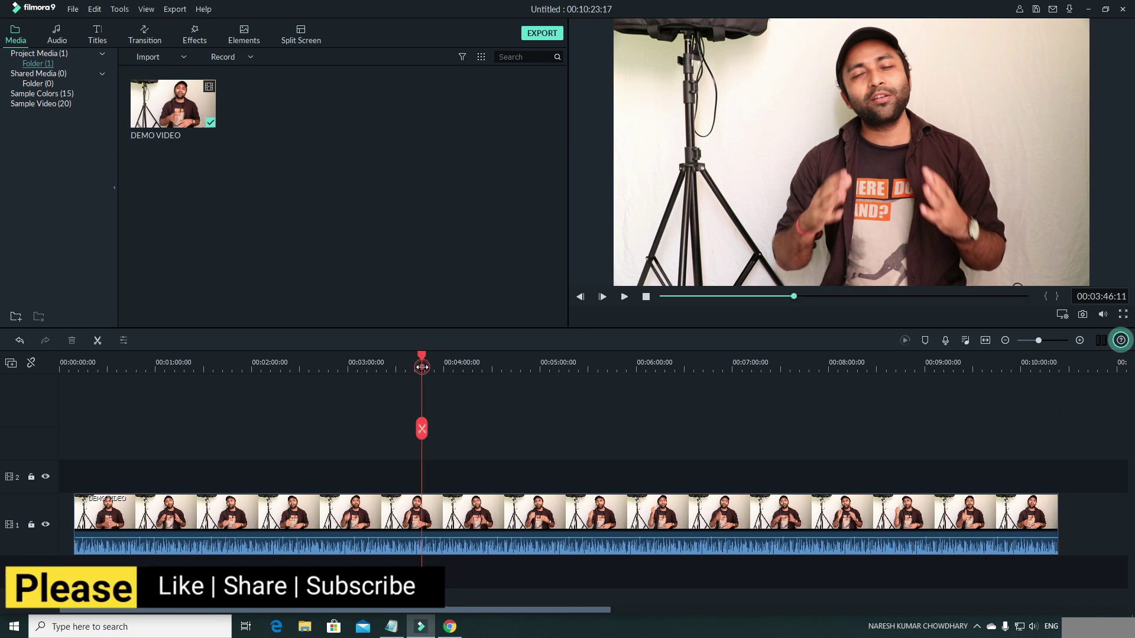
left_click(98, 341)
left_click(476, 365)
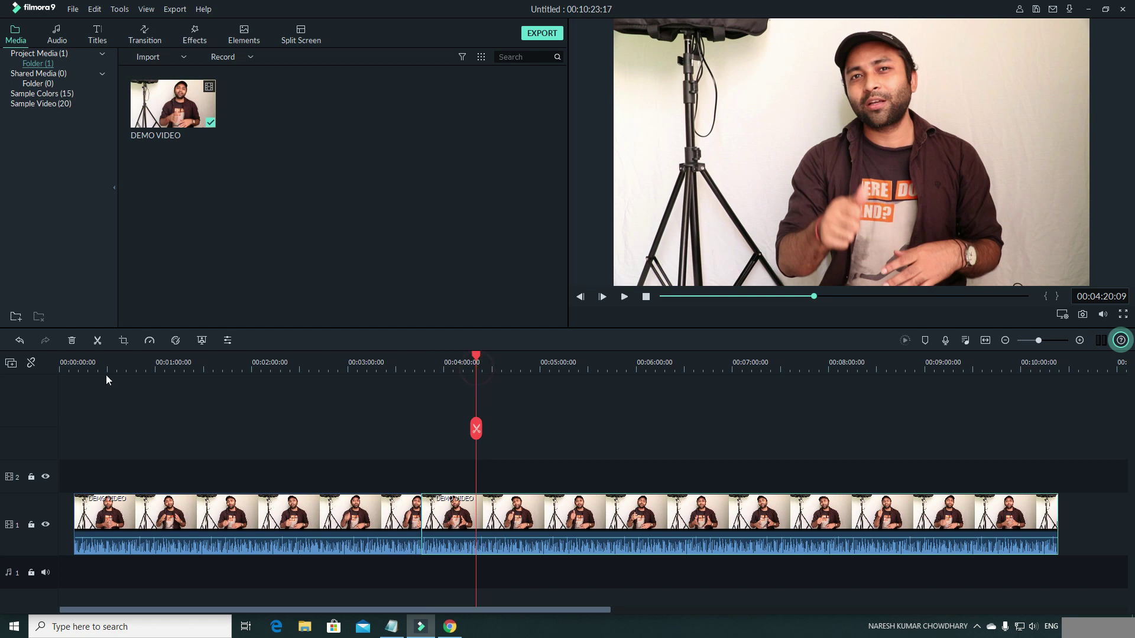
left_click(97, 340)
left_click(445, 520)
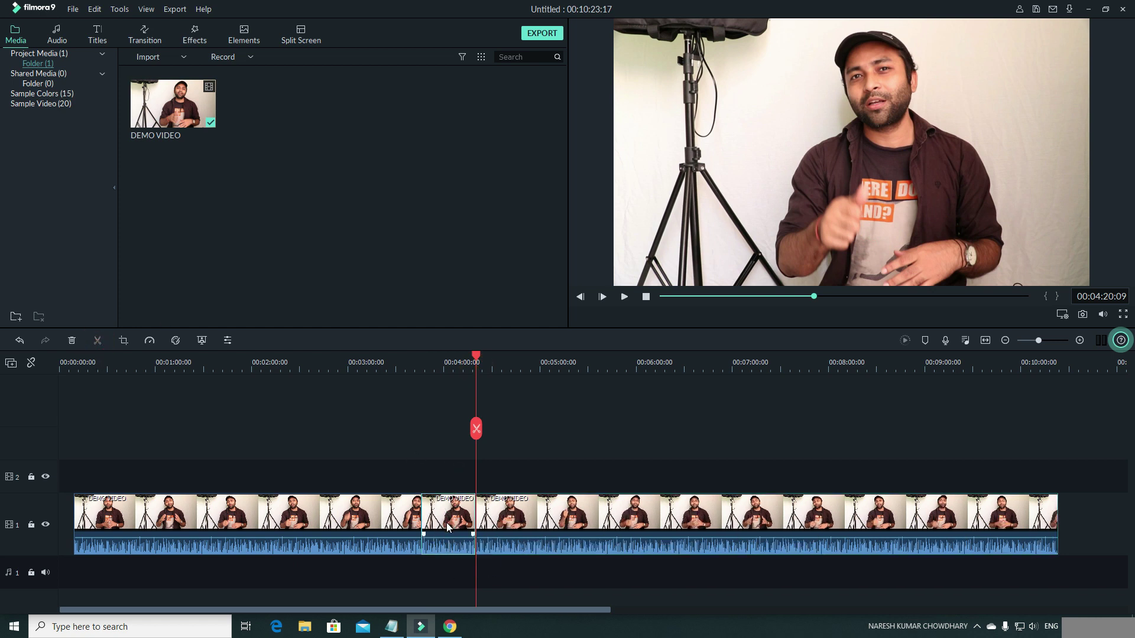
left_click(72, 341)
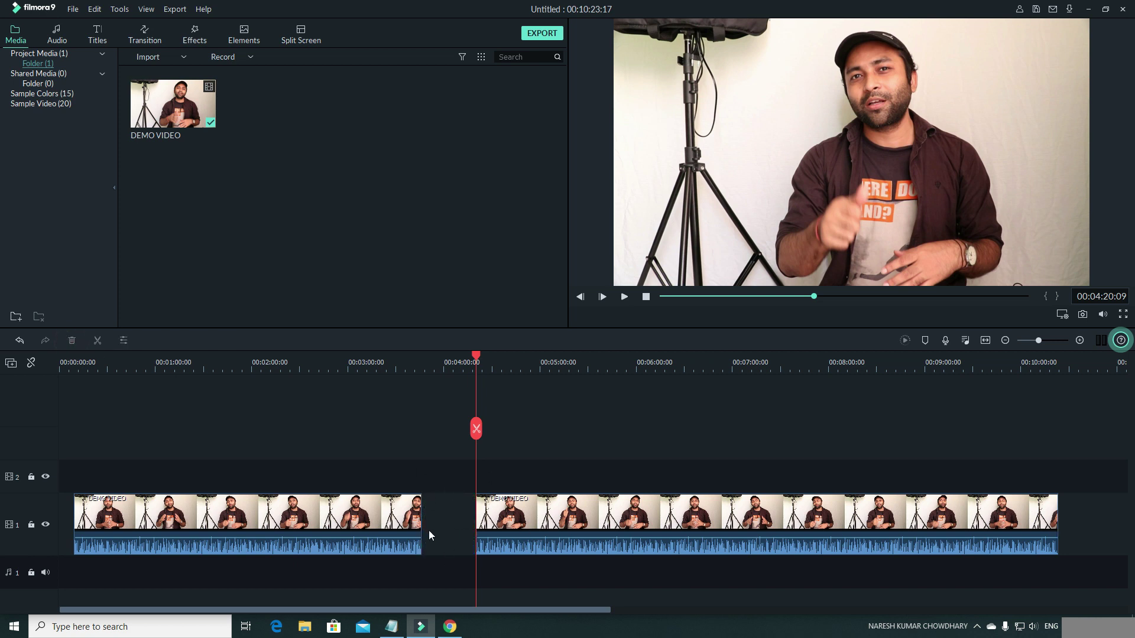
Ripple delete the empty gap between the two clips on video track 1.
left_click(65, 523)
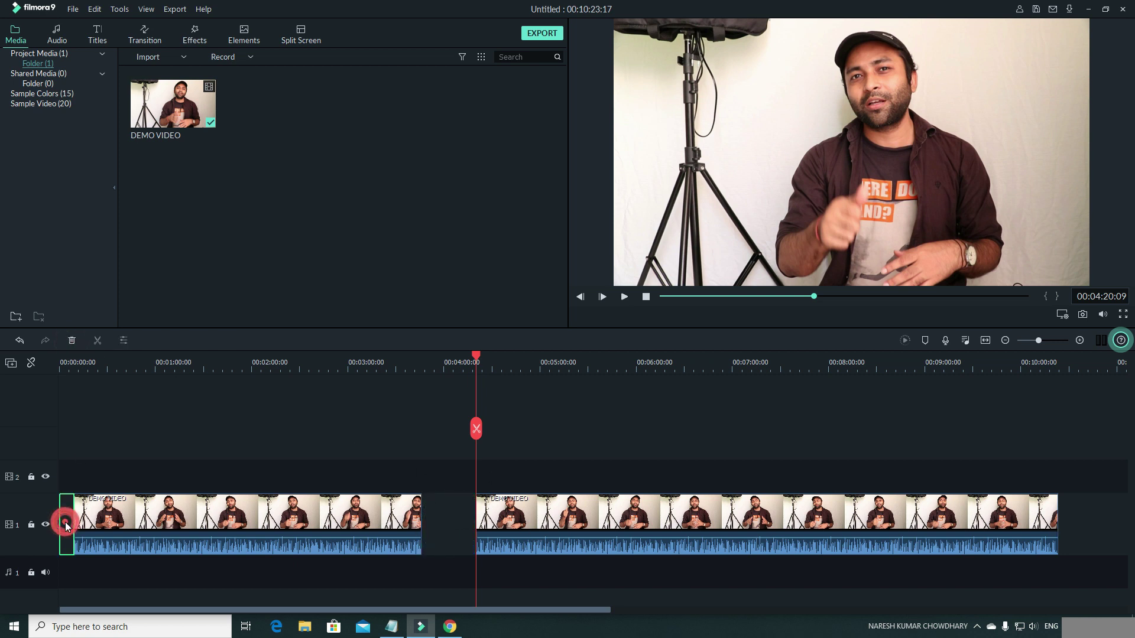
left_click(1088, 528)
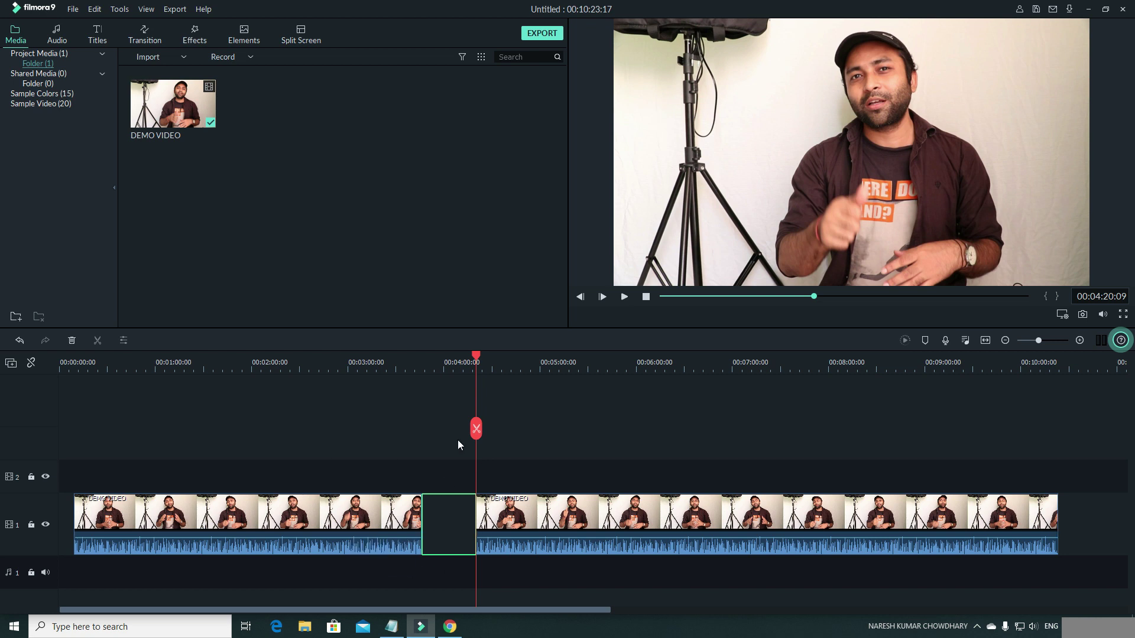
left_click(432, 363)
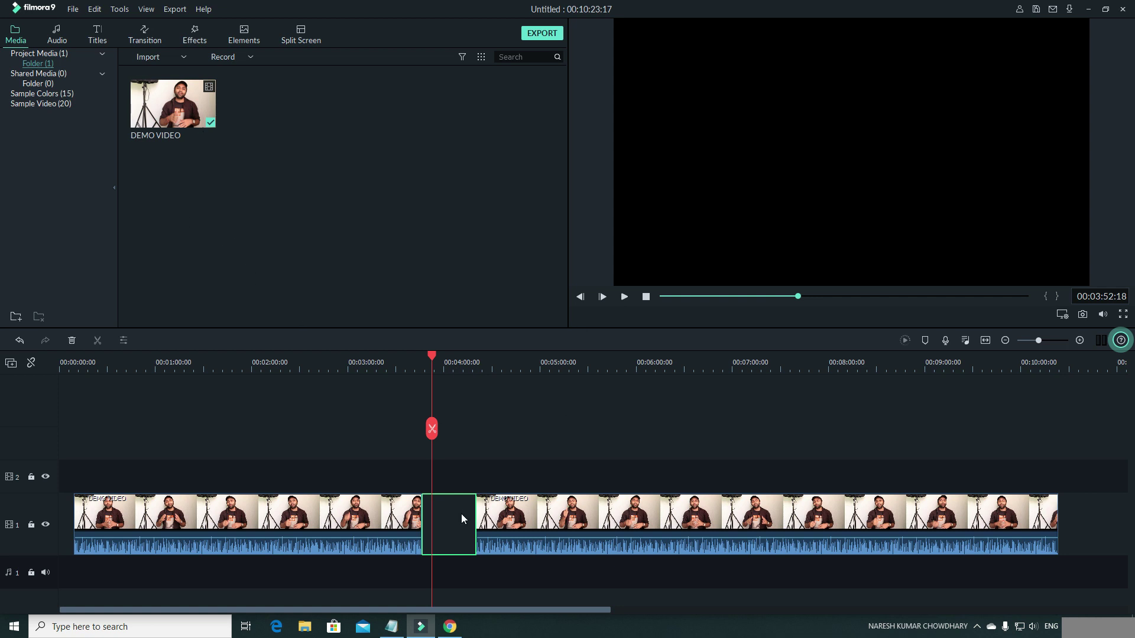
left_click_drag(600, 518, 585, 537)
left_click(449, 520)
right_click(448, 522)
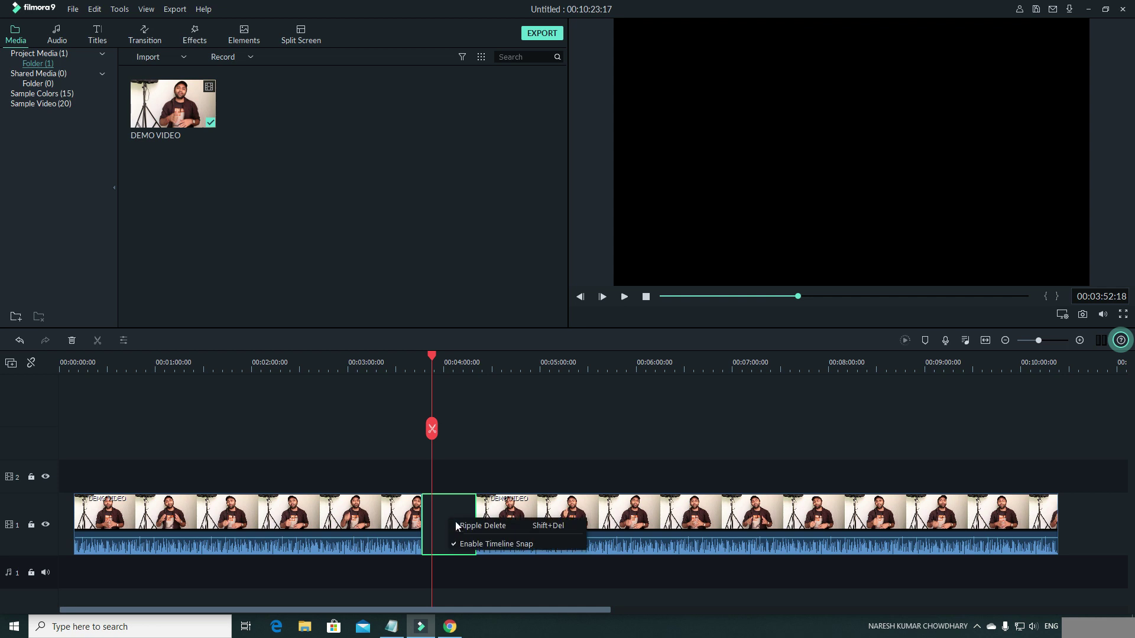
left_click(492, 527)
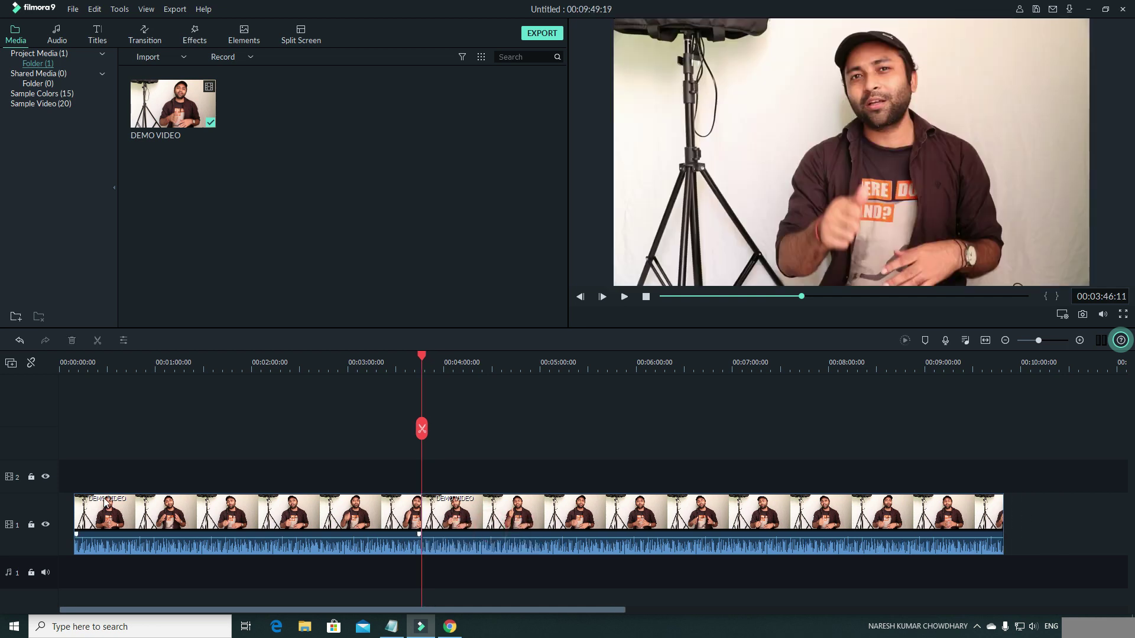
Ripple delete the empty gap before the first clip so the footage starts at the timeline's beginning.
left_click(67, 508)
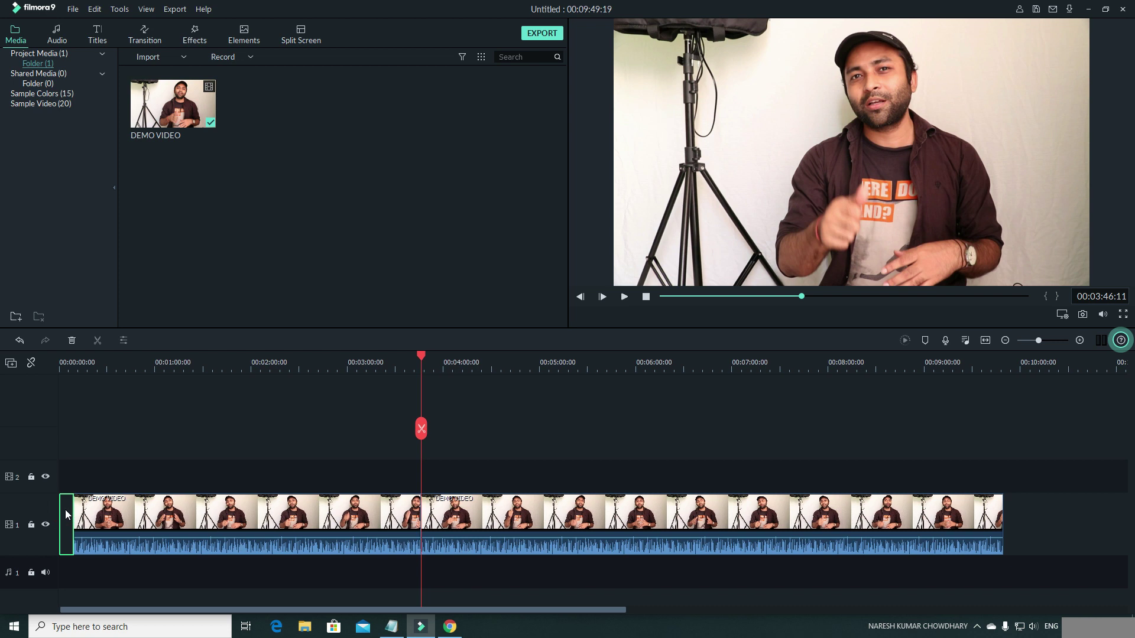
right_click(65, 510)
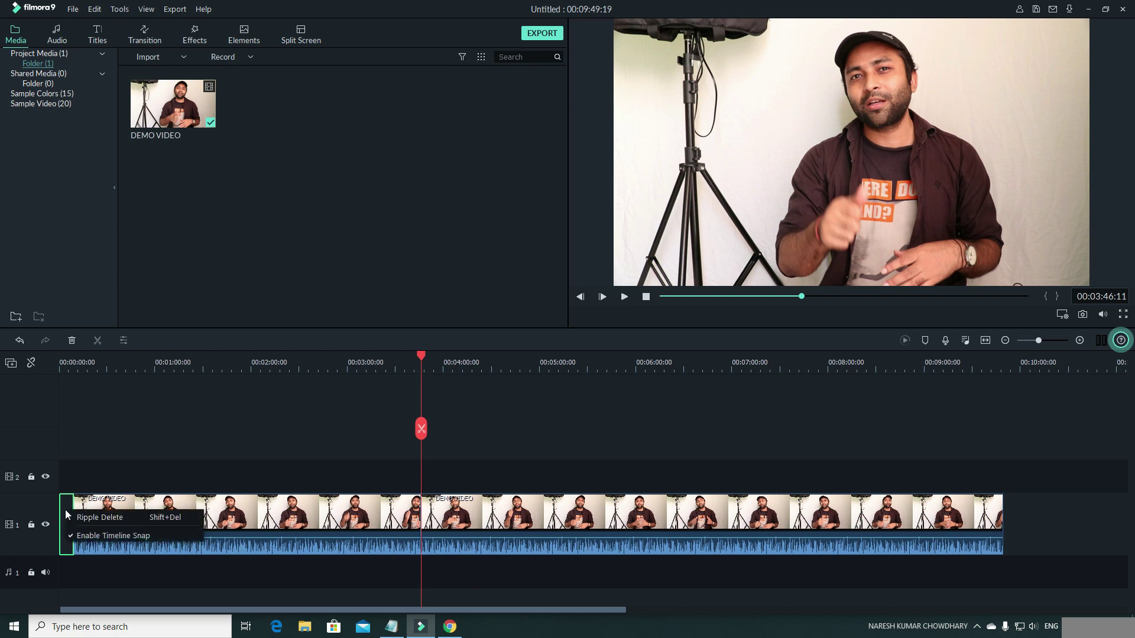
left_click(137, 517)
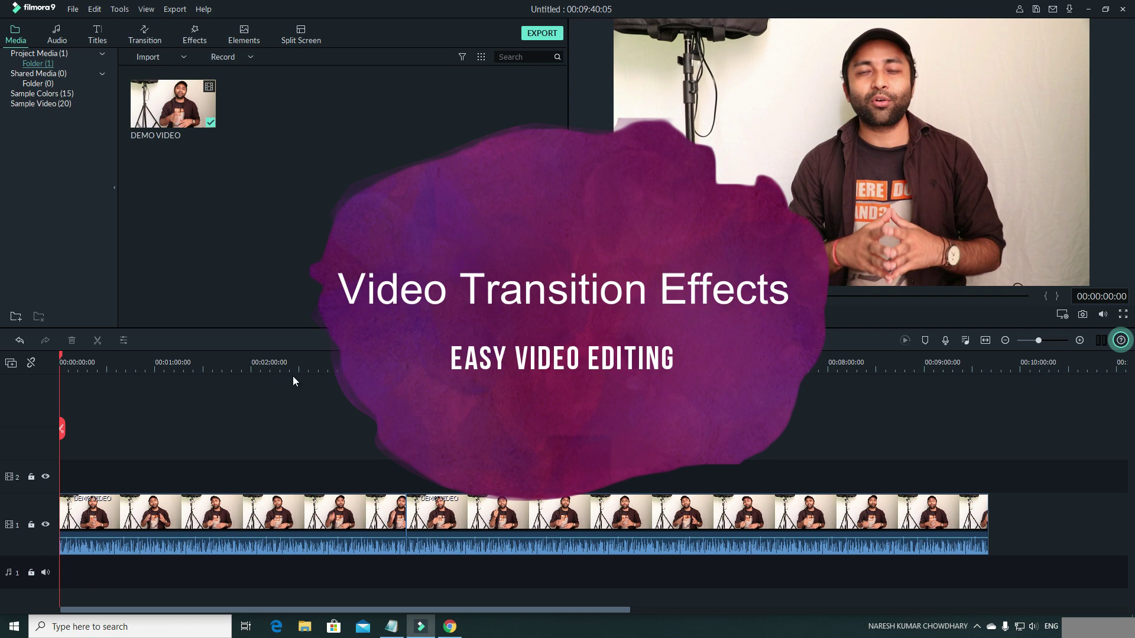
Split the first clip on video track 1 at about 00:01:50:06.
left_click(235, 365)
left_click(97, 340)
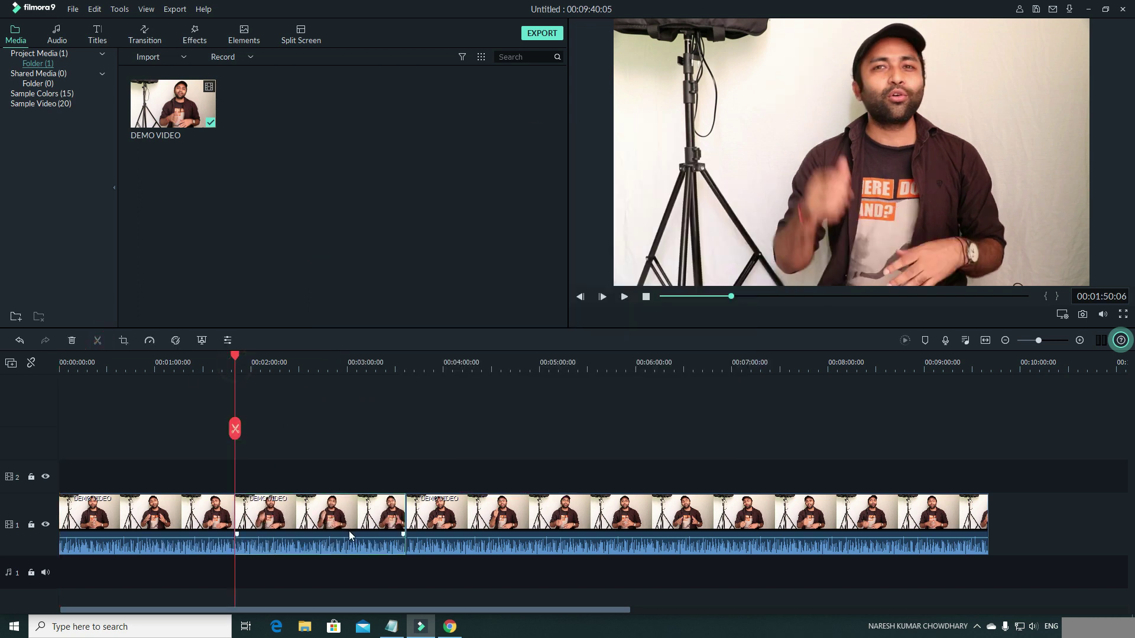
Move the clips after the first cut away from the opening clip and ripple delete the resulting gap.
left_click_drag(353, 508, 420, 509)
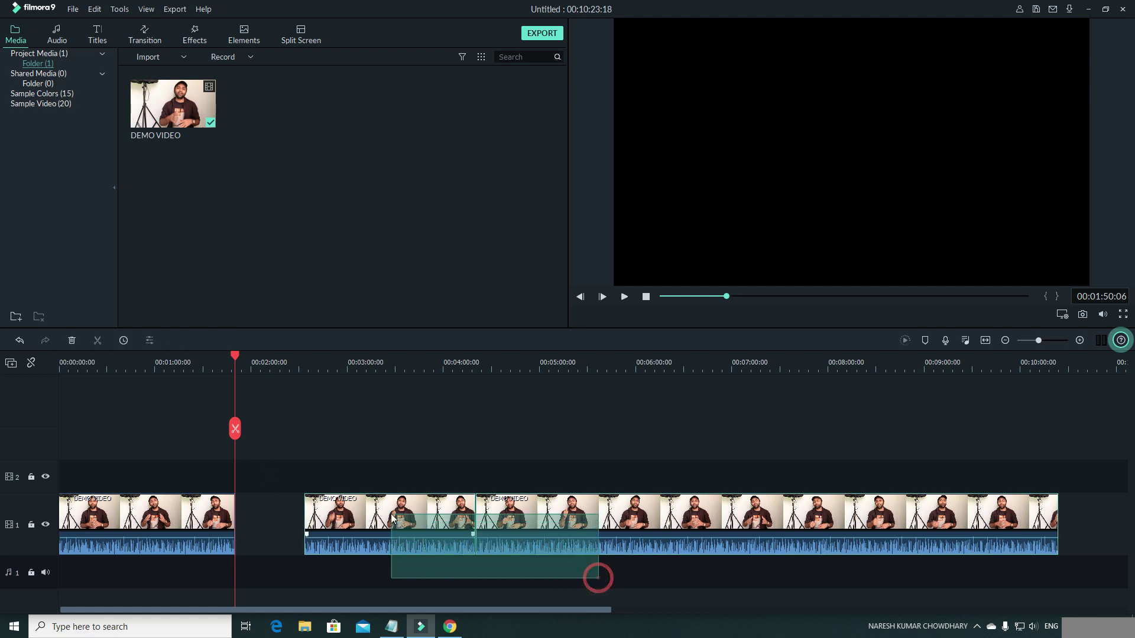
left_click(263, 525)
right_click(266, 524)
left_click(299, 530)
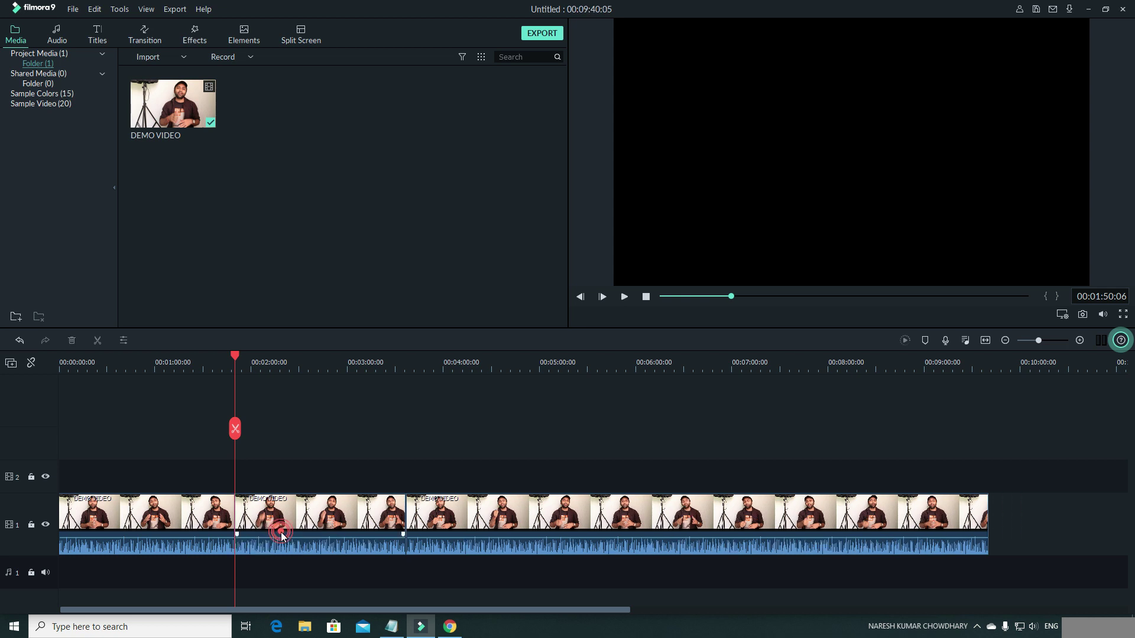
Apply the first Education Kids transition centred on the cut between the first and second clips on video track 1.
left_click(176, 362)
left_click(223, 516)
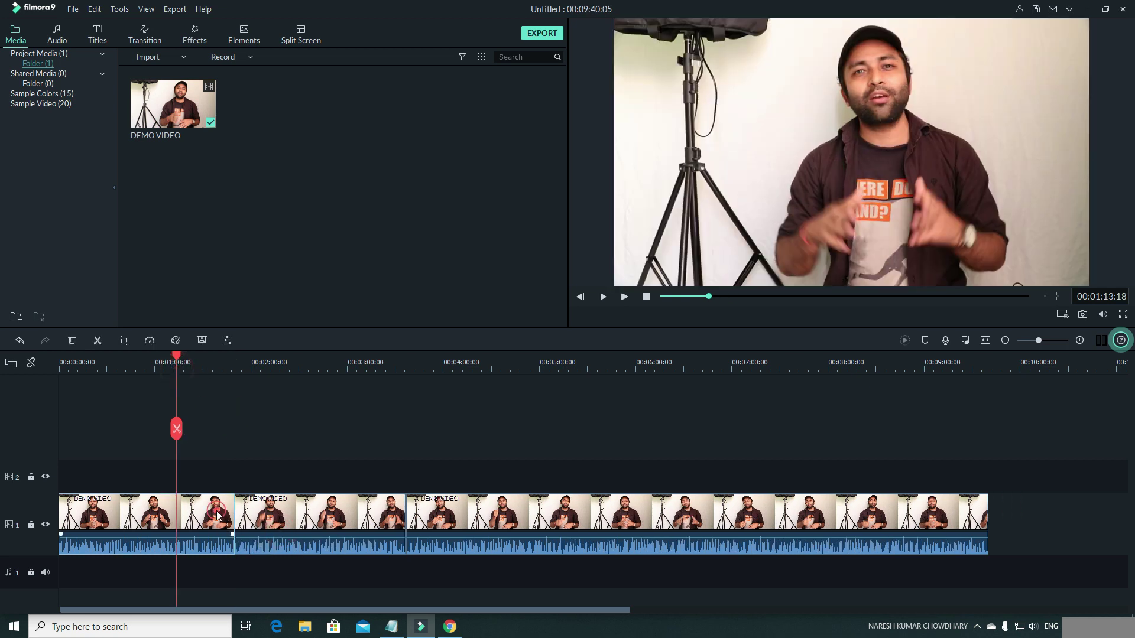
left_click(284, 518)
key("ctrl+=")
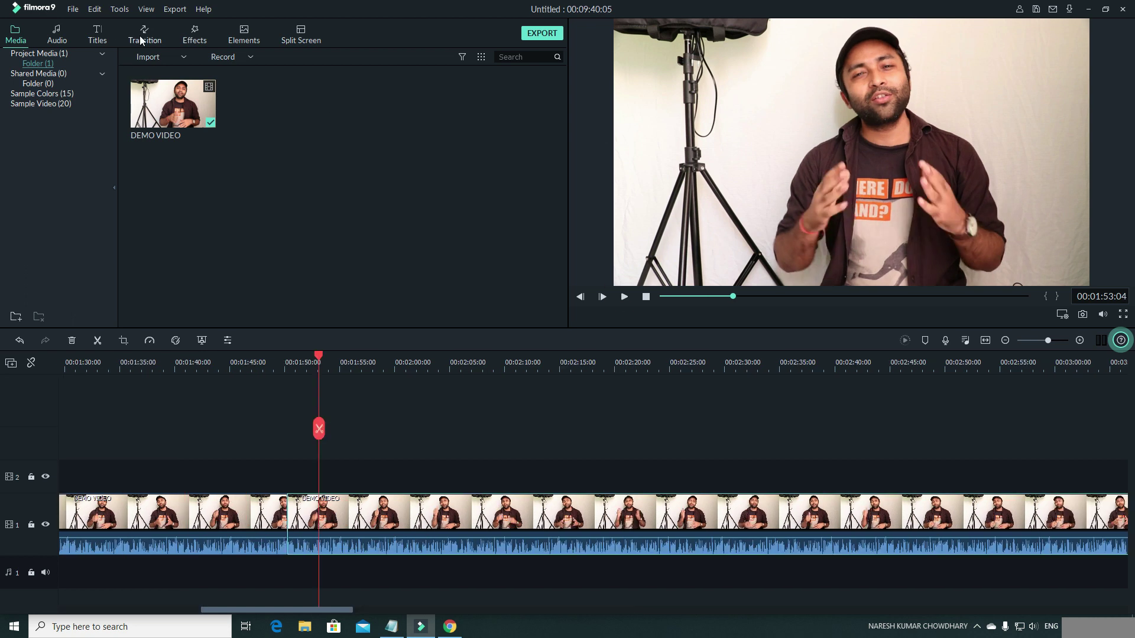
left_click(141, 41)
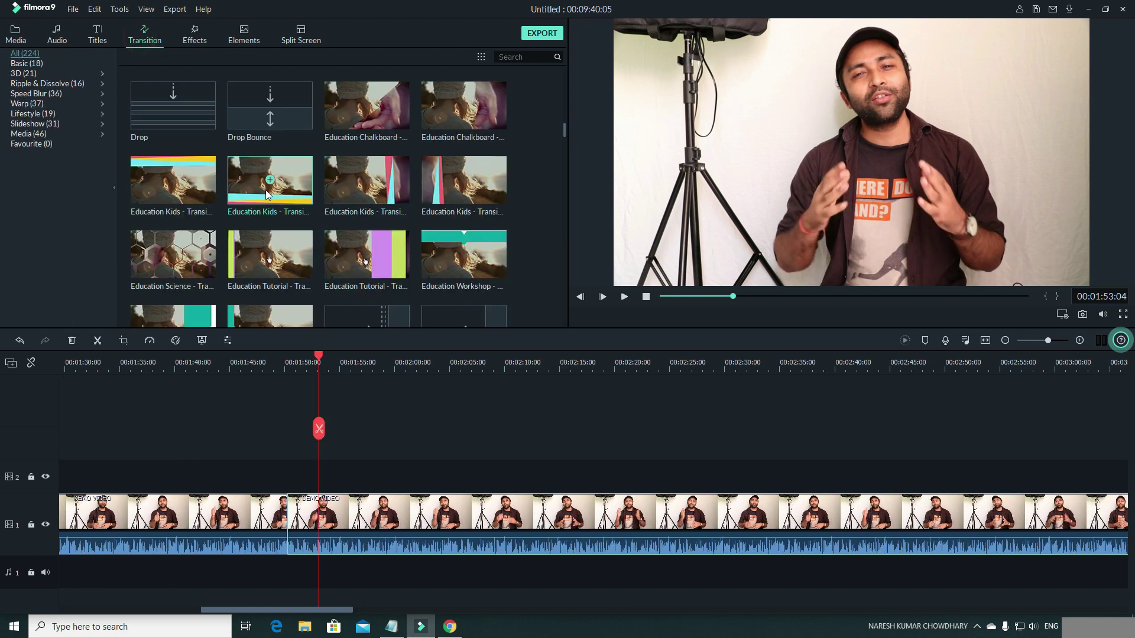
scroll(414, 216, "up", 5)
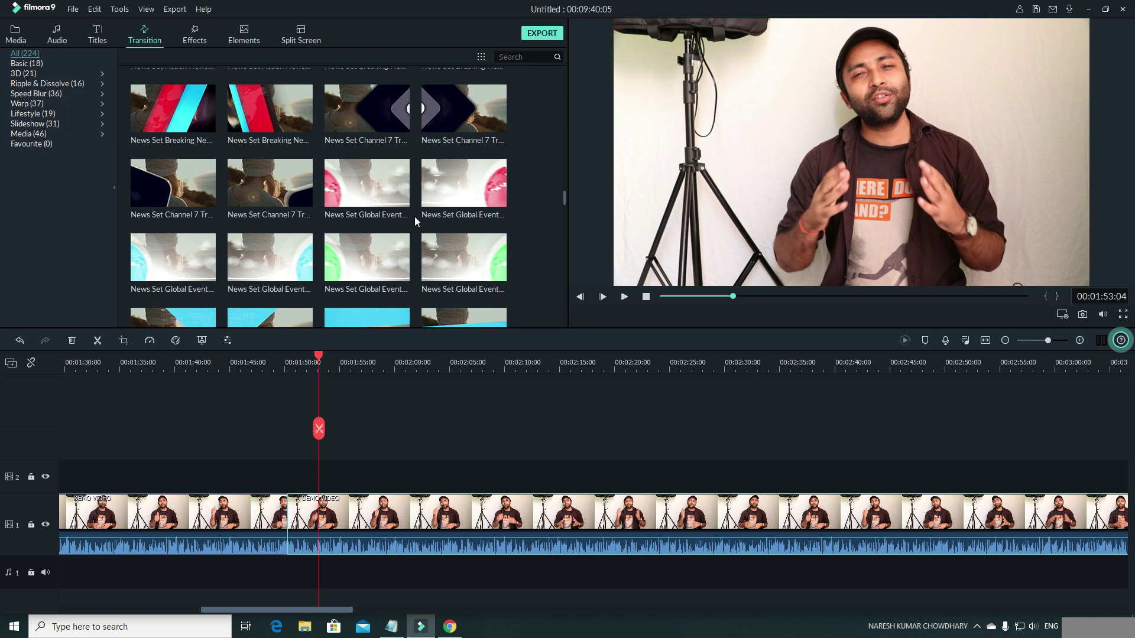
scroll(414, 219, "down", 5)
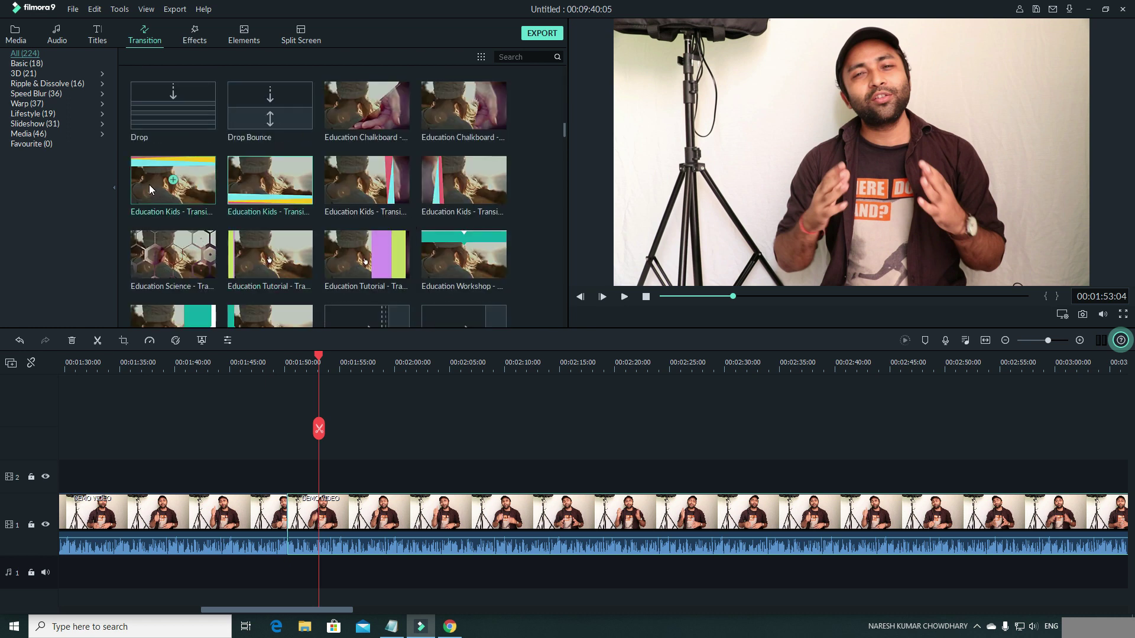
left_click_drag(146, 186, 323, 404)
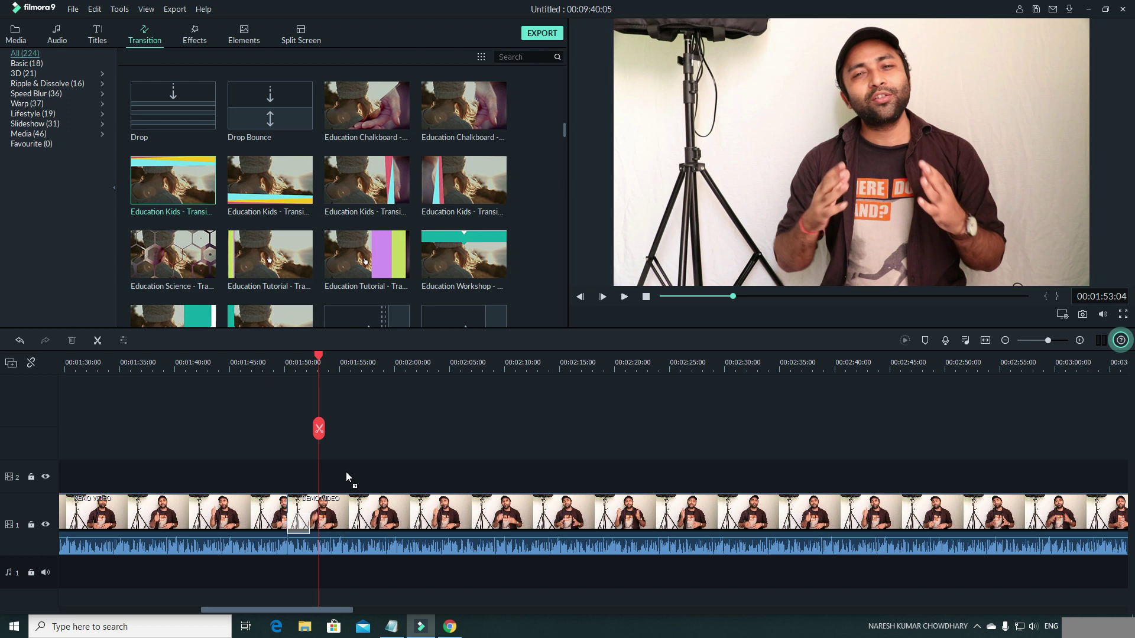
left_click_drag(256, 538, 279, 525)
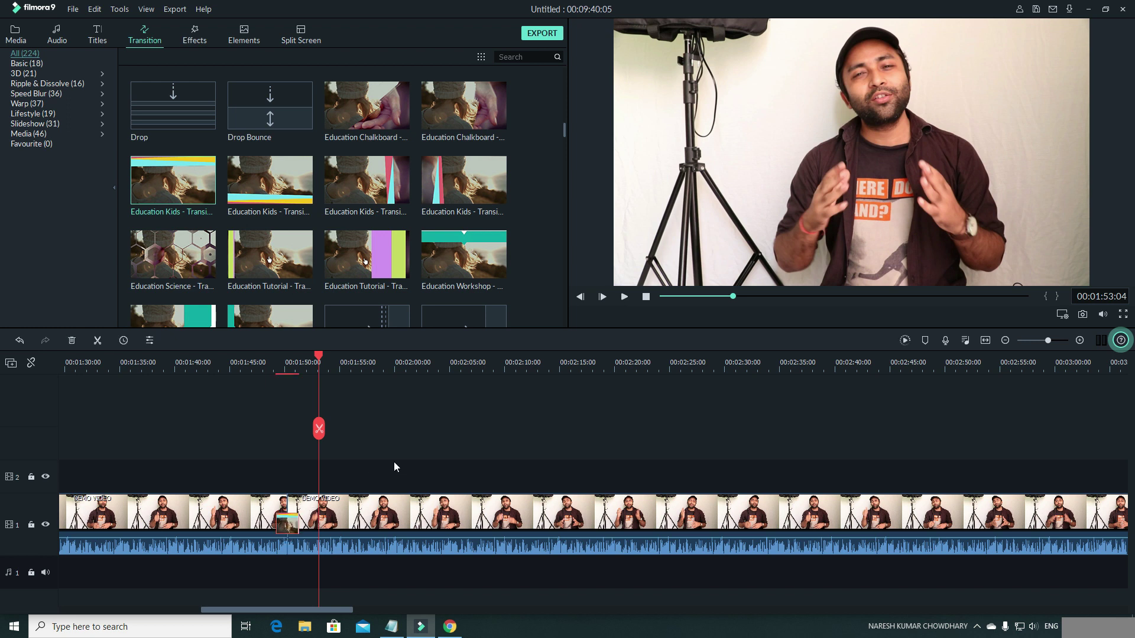
Play the footage from about 00:01:48:01 through the Education Kids transition.
left_click(263, 365)
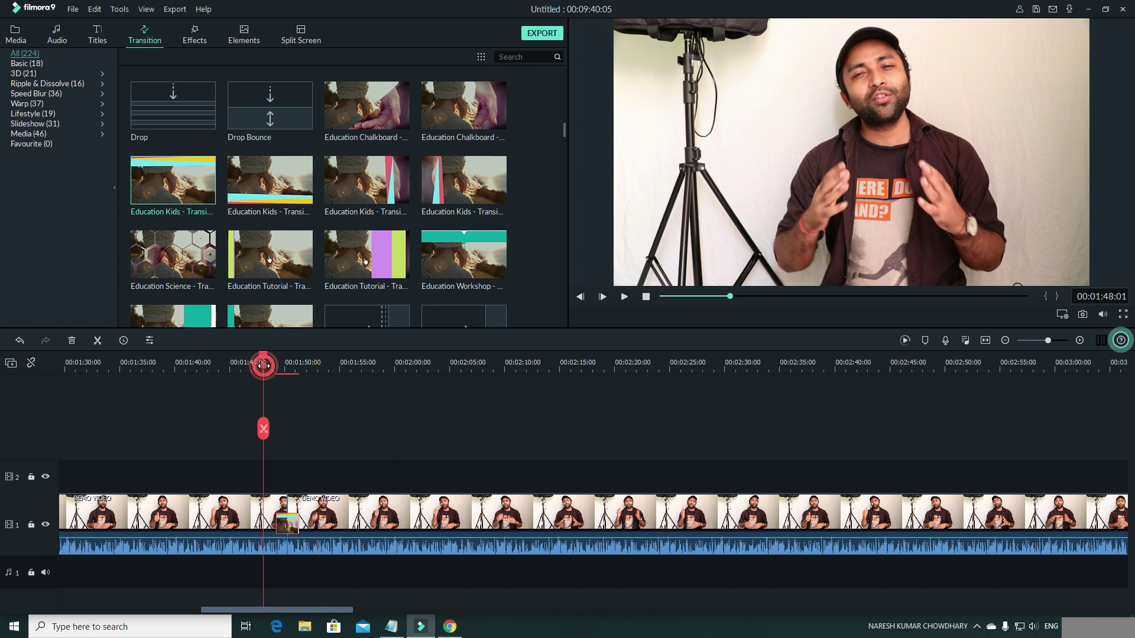
left_click(625, 297)
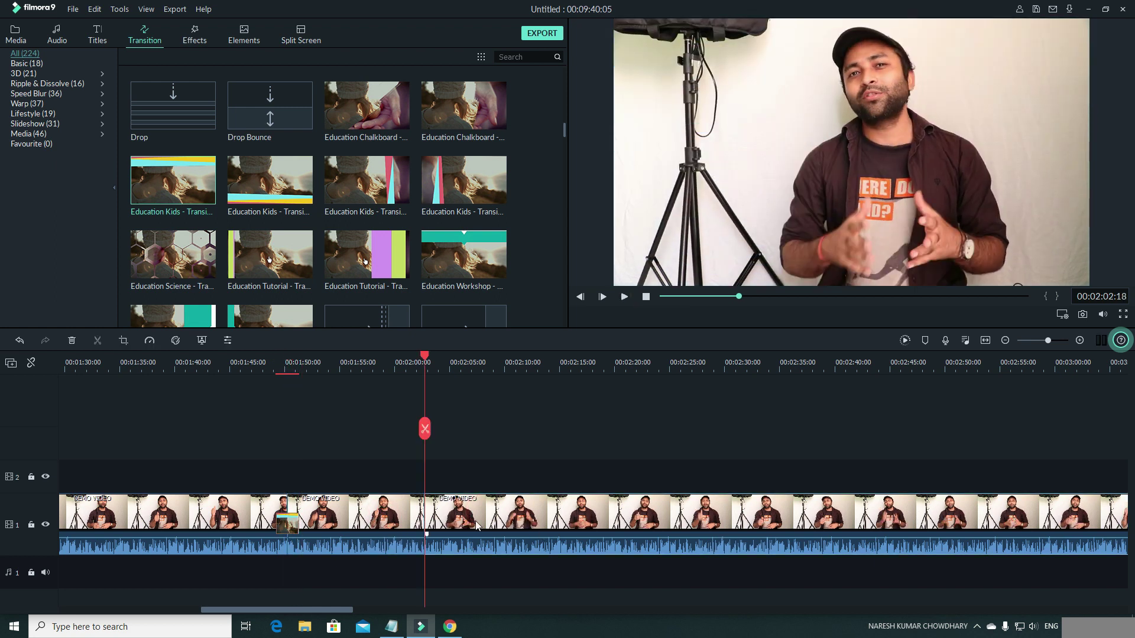
left_click(225, 510)
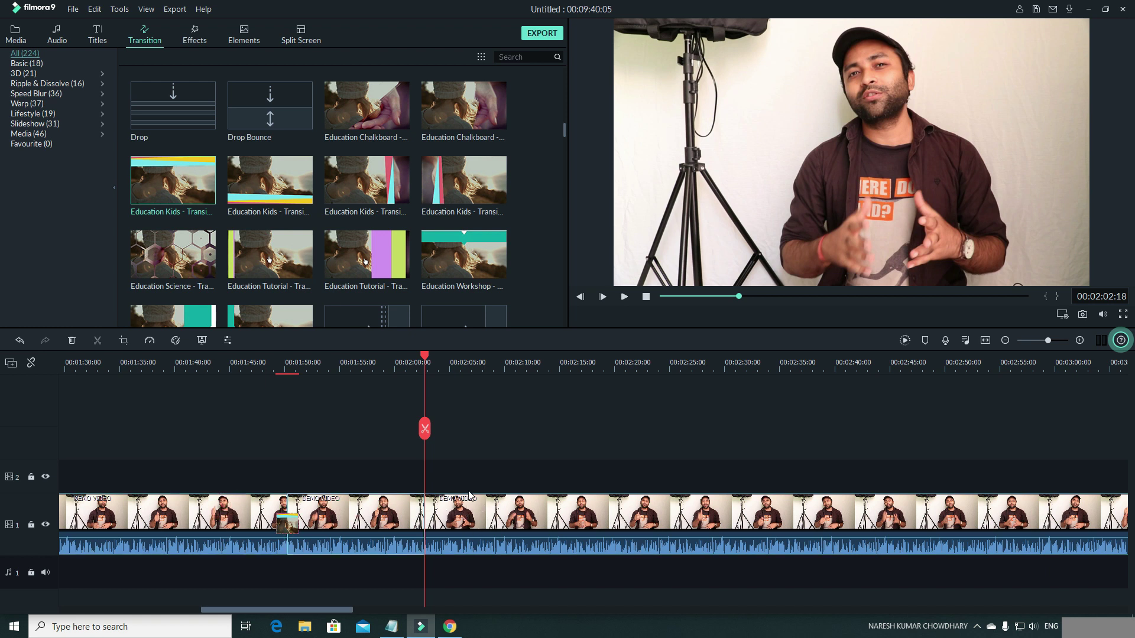
Apply the purple and green Education Tutorial transition just before the cut at 00:02:02:18 and preview it.
left_click(339, 252)
left_click_drag(339, 252, 365, 413)
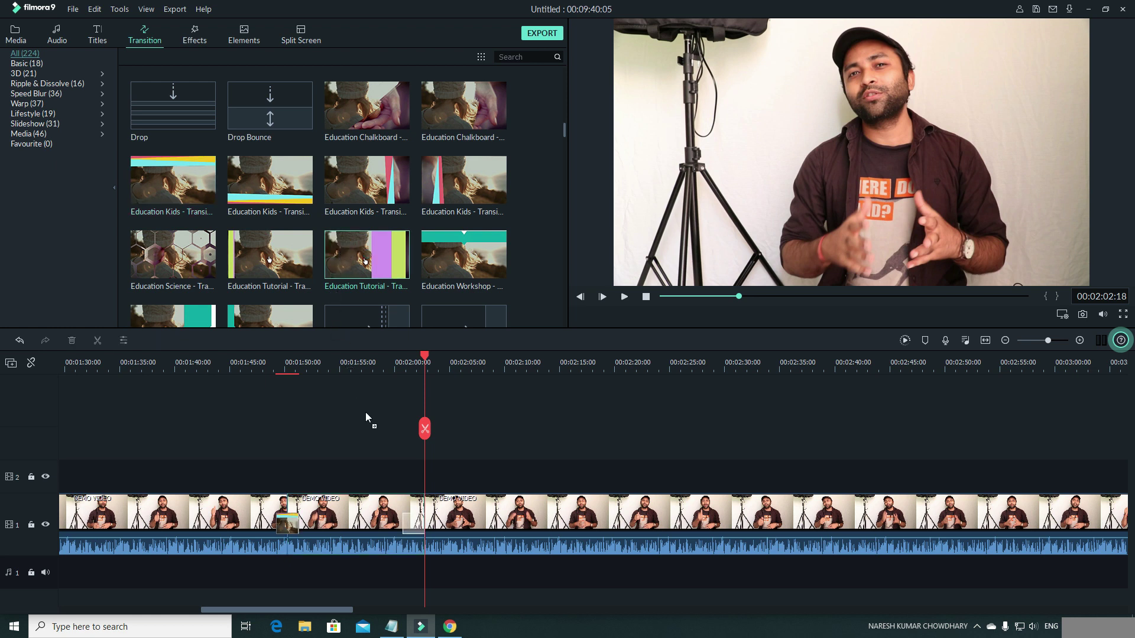
mouse_move(412, 494)
left_mouse_down()
mouse_move(411, 507)
mouse_move(415, 494)
left_mouse_up()
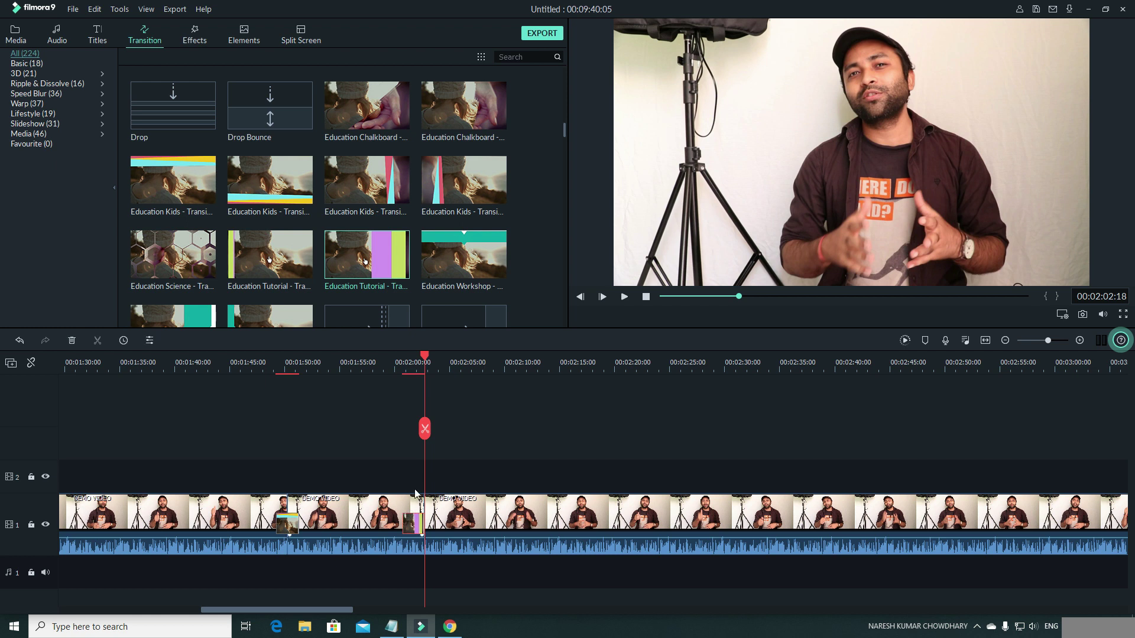
left_click(392, 368)
left_click(626, 296)
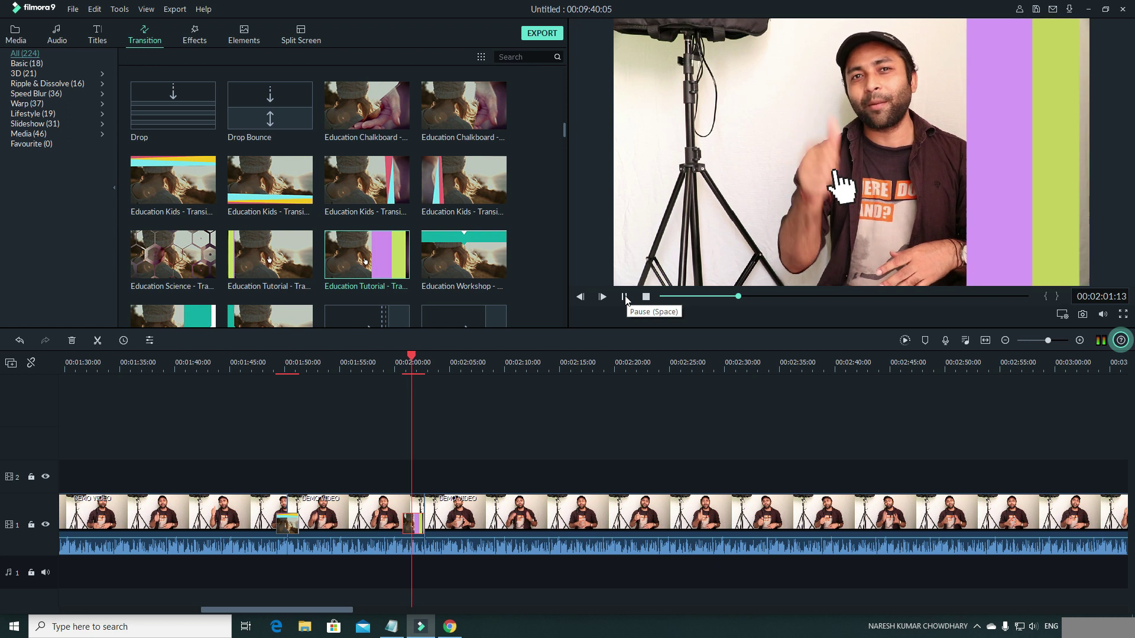
left_click(625, 297)
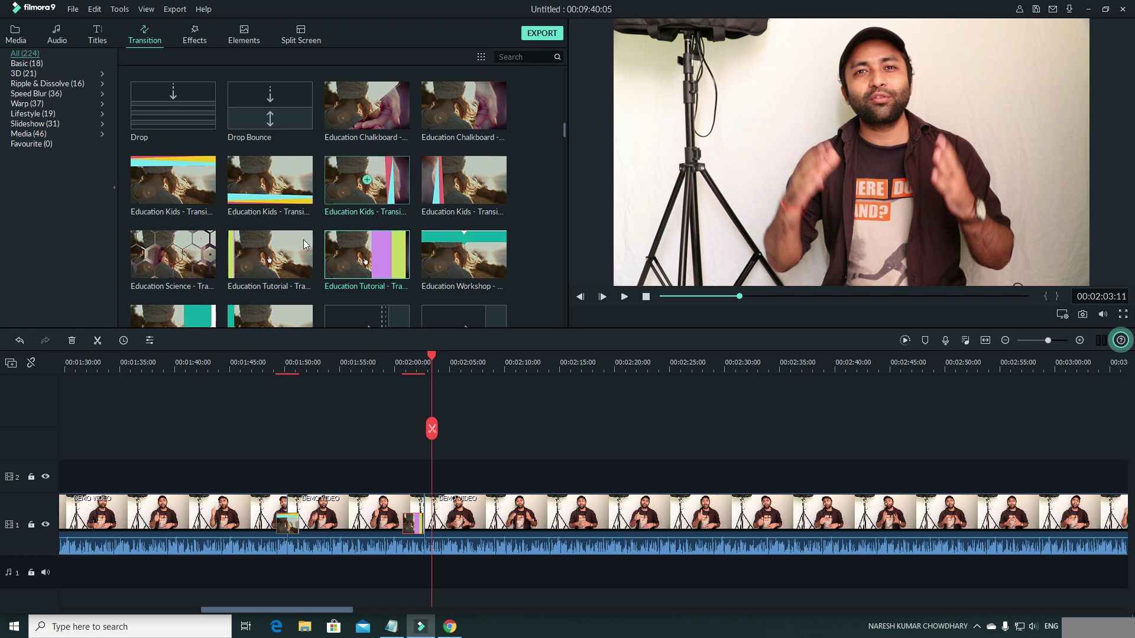
Browse the full transition library for other transition styles.
scroll(538, 206, "down", 5)
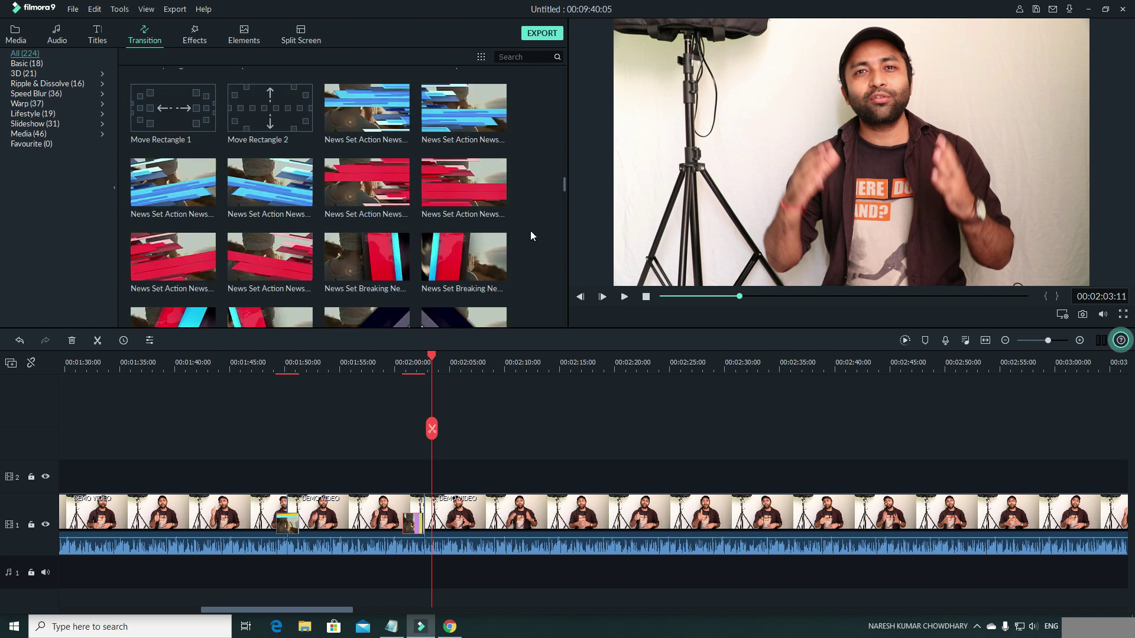
scroll(530, 232, "up", 10)
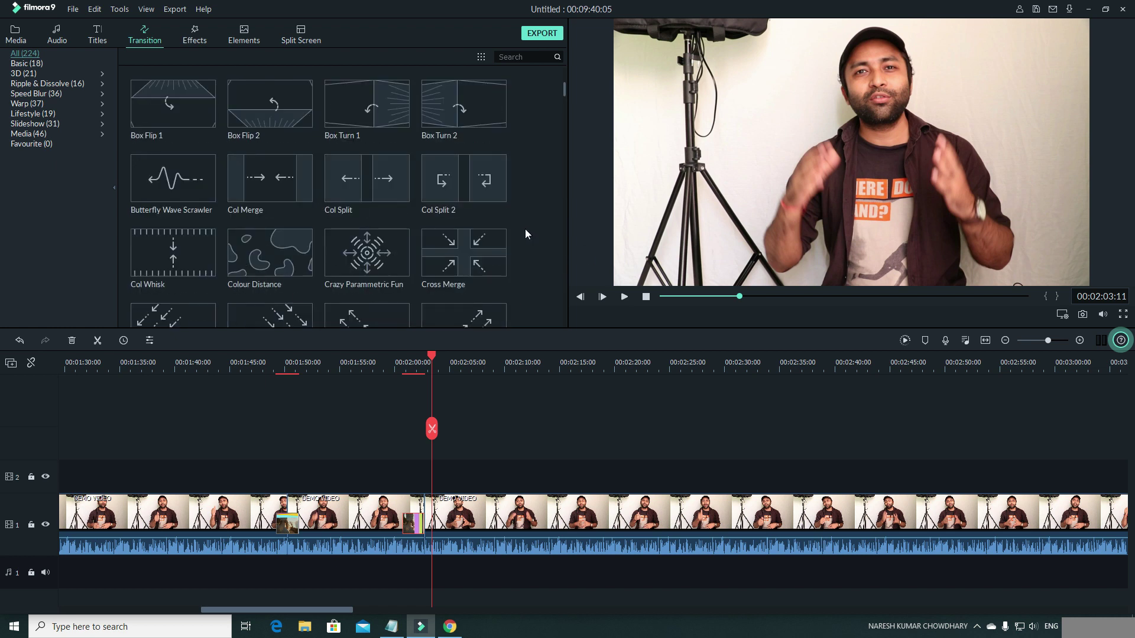
scroll(526, 232, "down", 5)
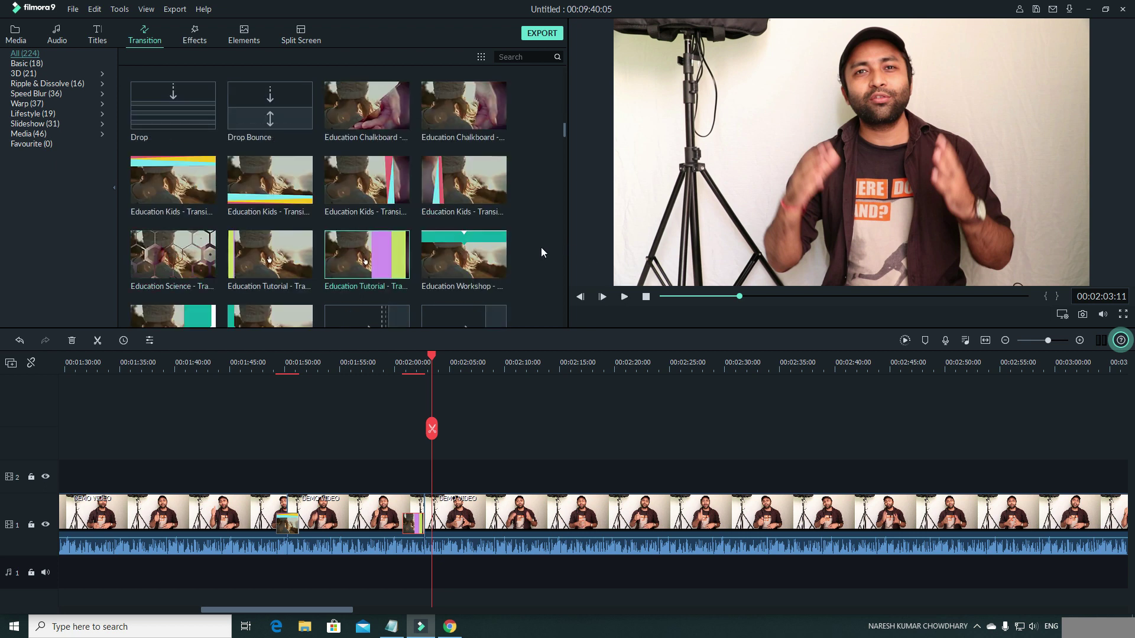
scroll(541, 248, "up", 10)
scroll(540, 254, "down", 3)
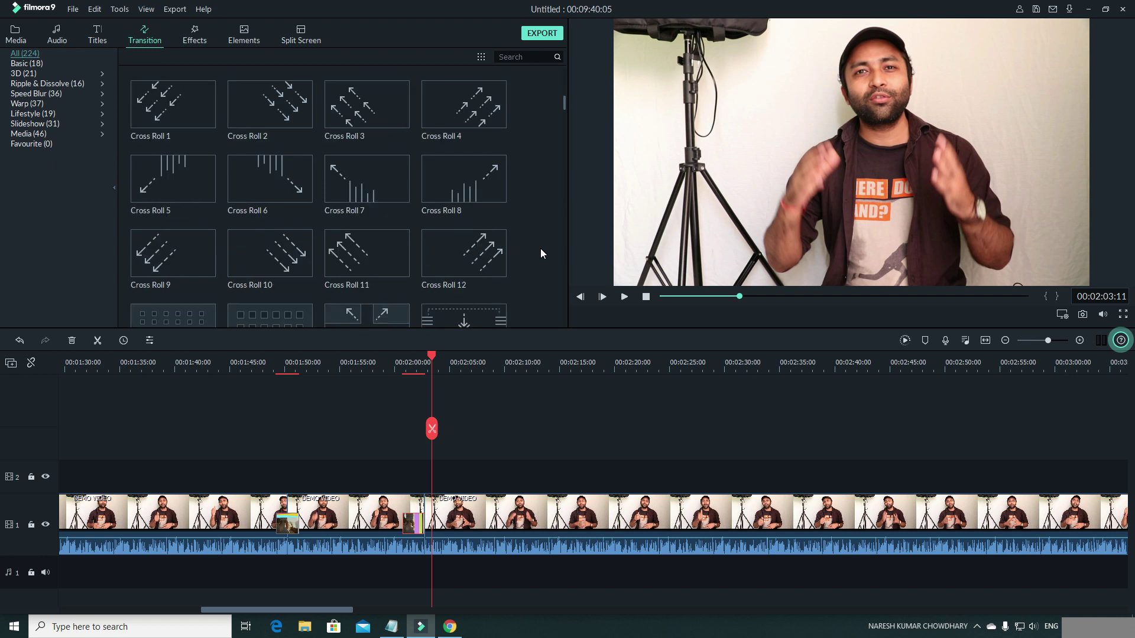
scroll(538, 252, "down", 10)
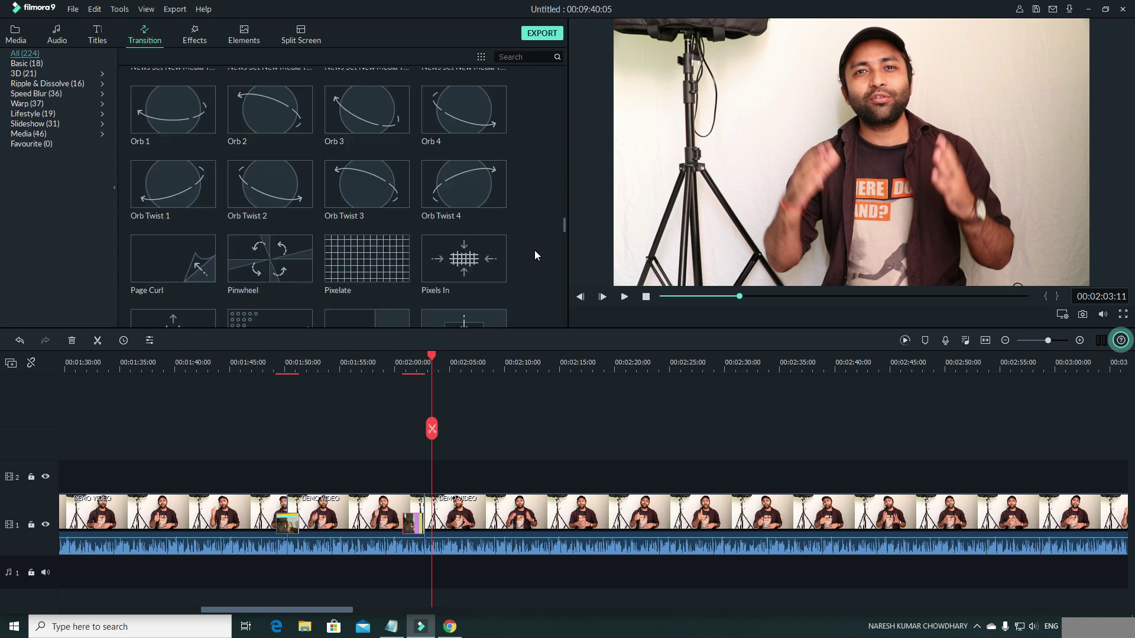
scroll(535, 255, "down", 5)
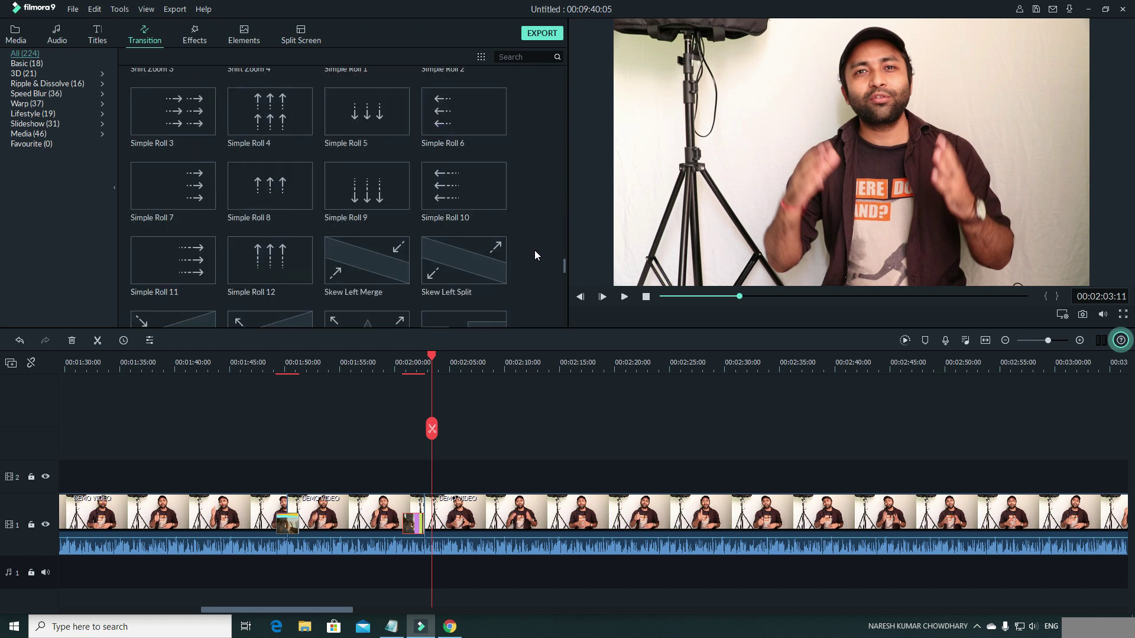
scroll(535, 250, "down", 8)
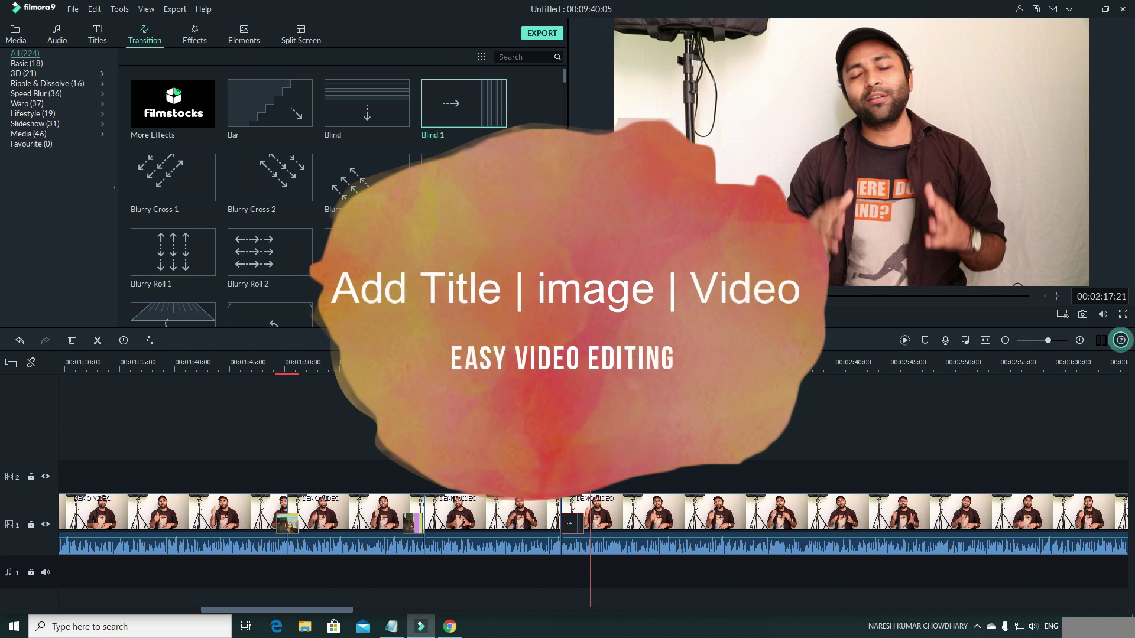
Add the Education Science Pack - Lower third 1 title to video track 2 at about 00:01:36.
left_click(86, 361)
left_click(15, 35)
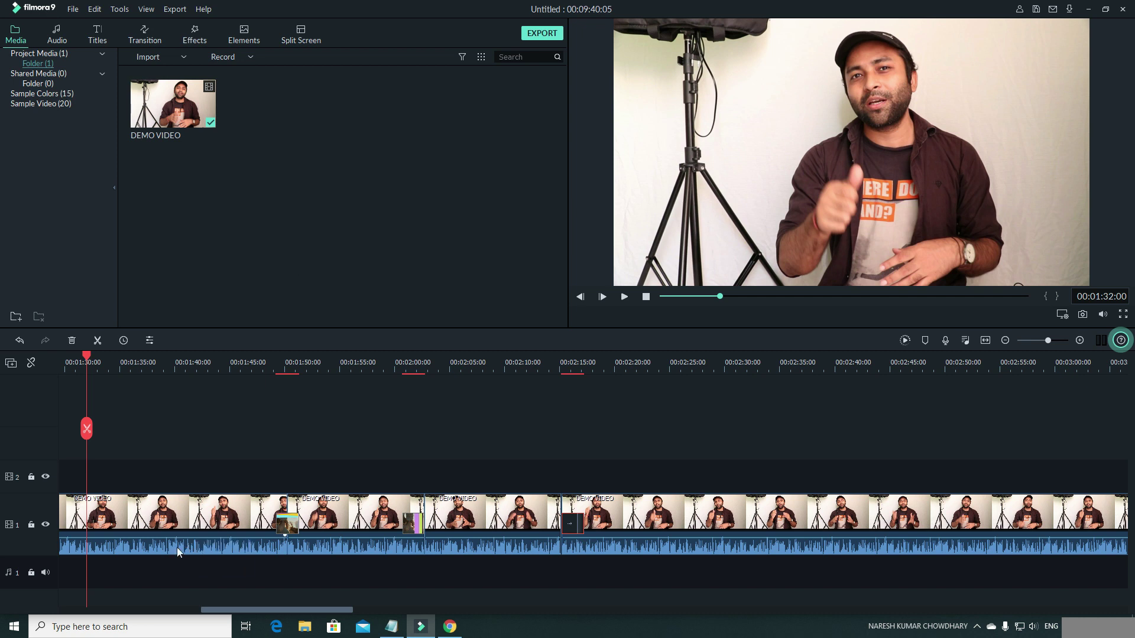
left_click(98, 41)
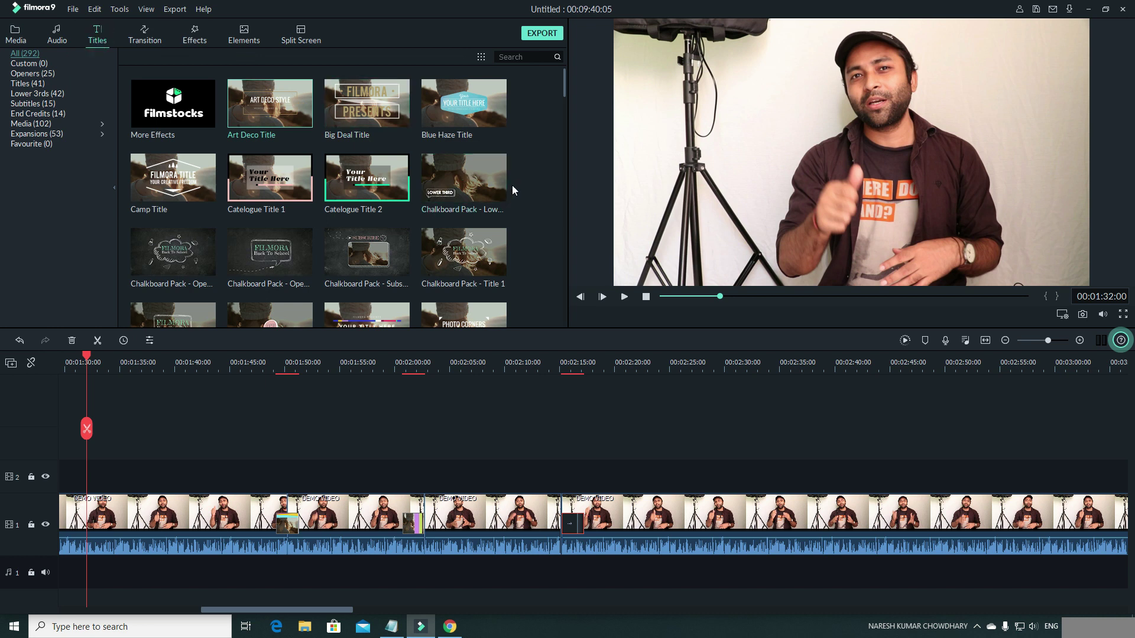
scroll(539, 197, "down", 5)
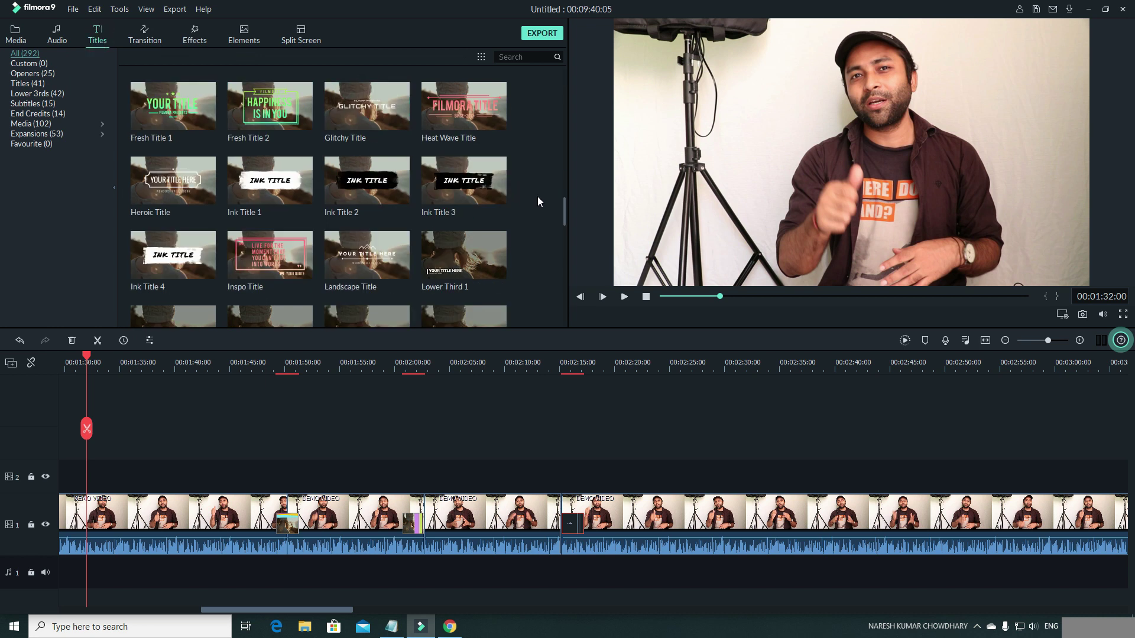
scroll(538, 196, "down", 3)
scroll(537, 197, "down", 5)
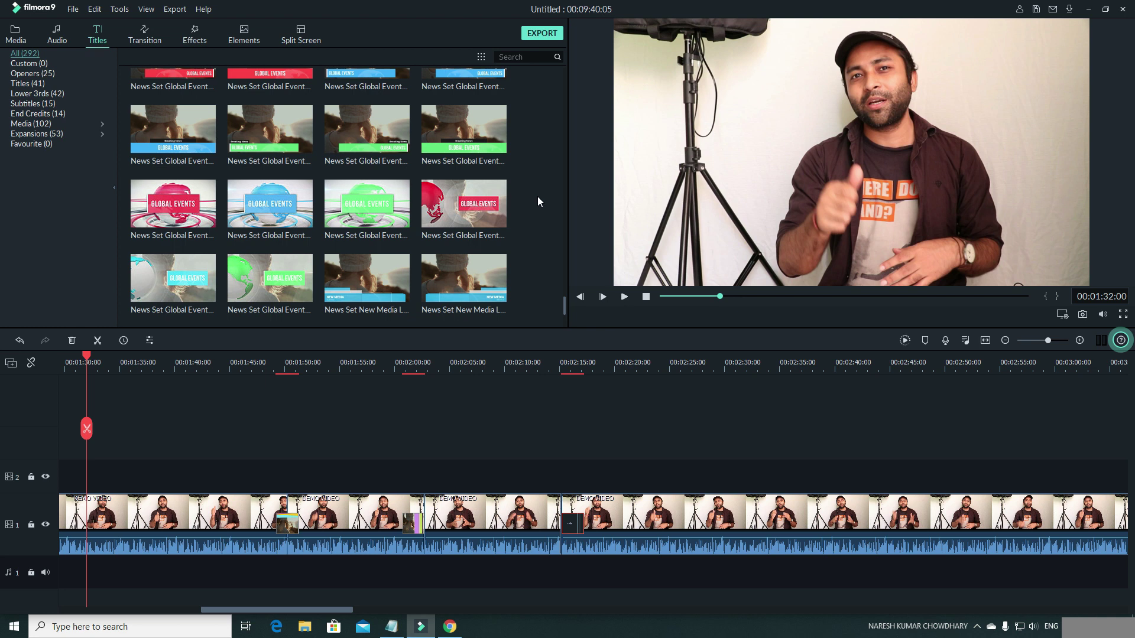
scroll(537, 197, "down", 8)
scroll(538, 196, "up", 20)
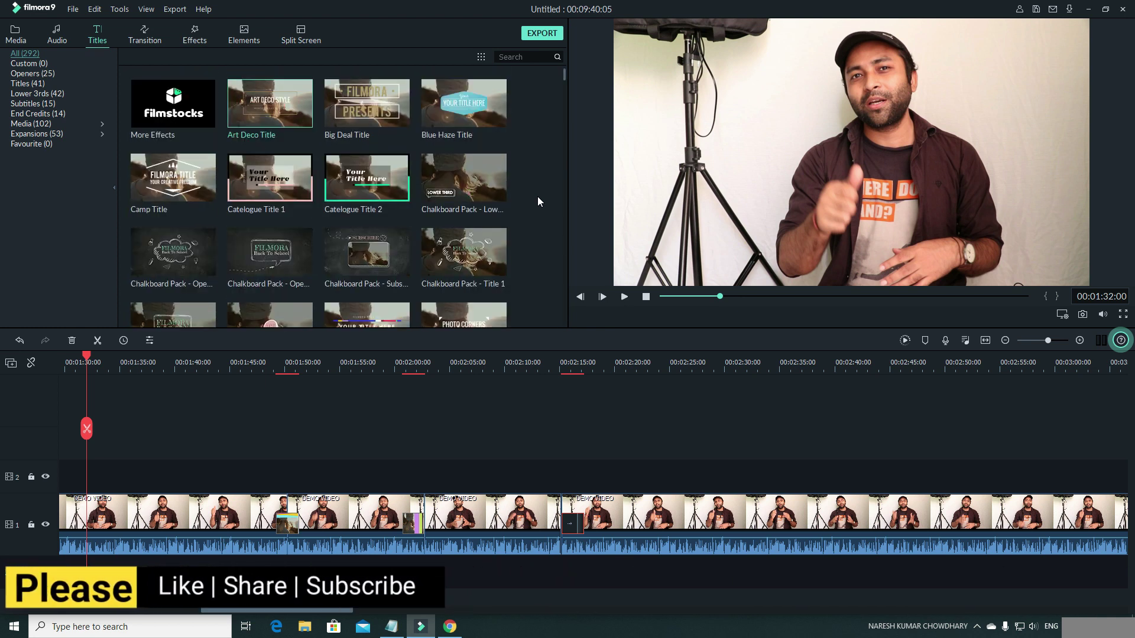
scroll(537, 199, "down", 4)
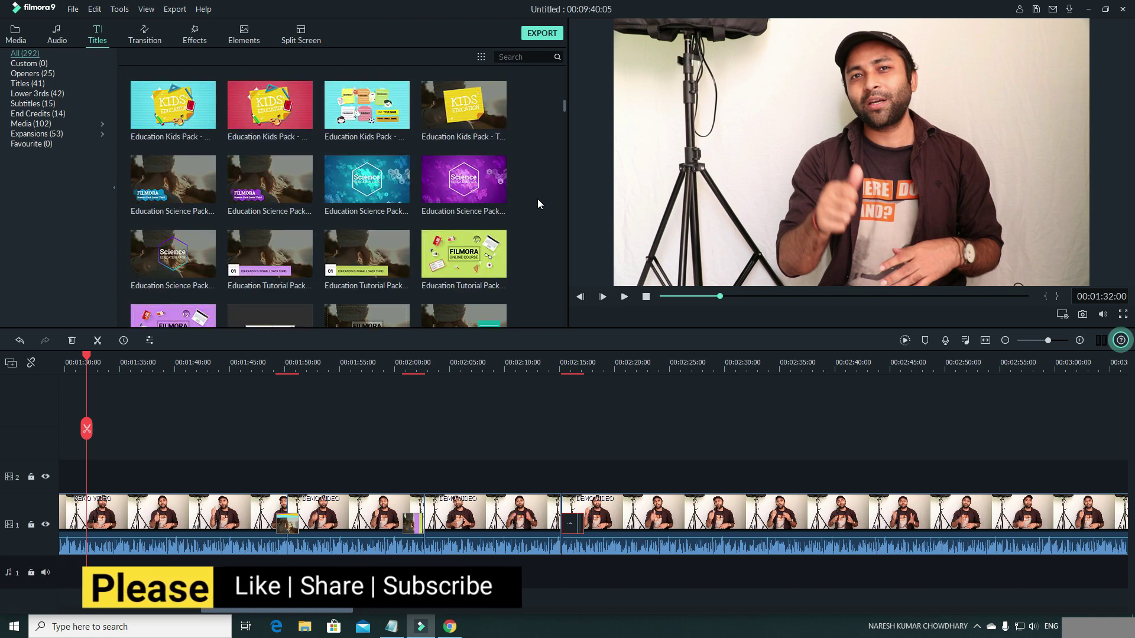
scroll(537, 199, "up", 3)
scroll(537, 198, "down", 3)
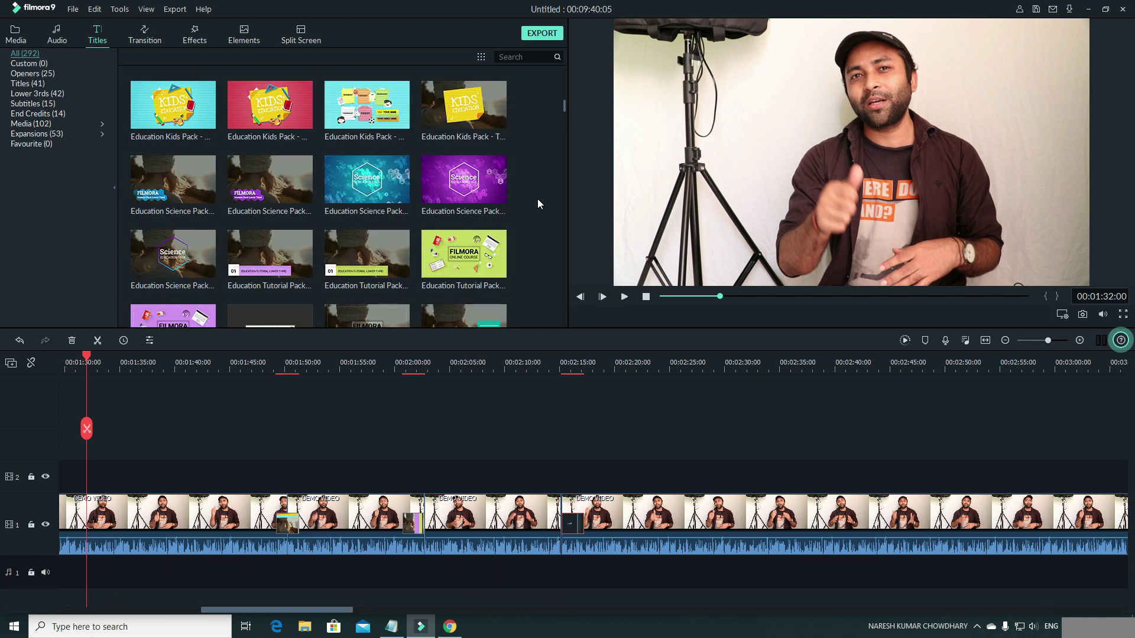
mouse_move(146, 174)
left_click_drag(146, 172, 133, 488)
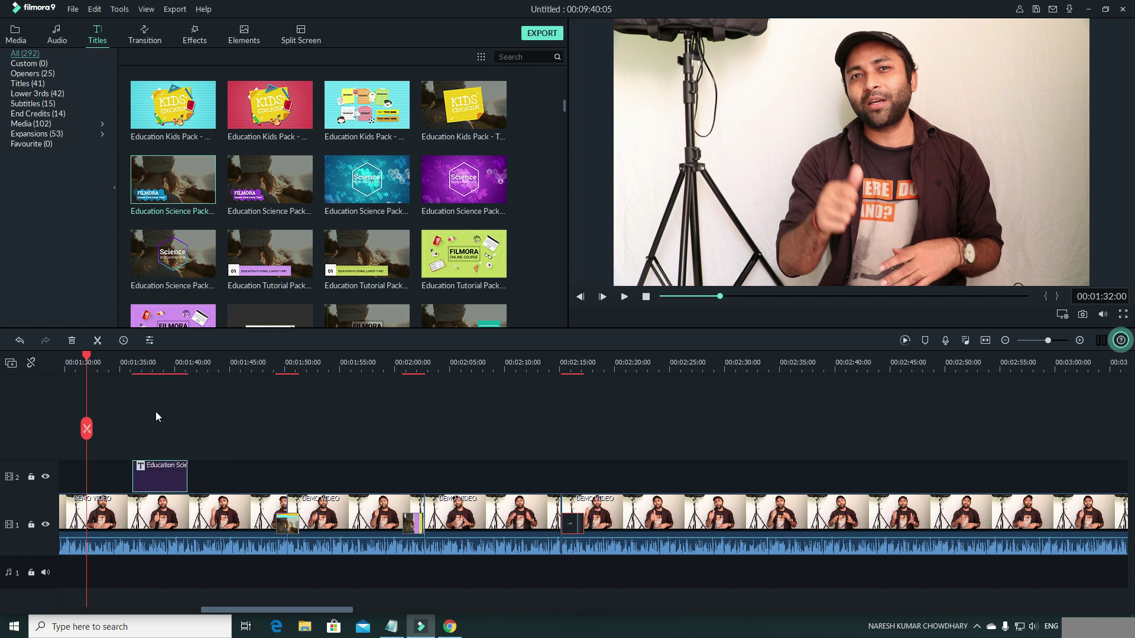
Preview the lower third title over the footage, stopping at about 00:01:37:23.
left_click(125, 362)
left_click(625, 297)
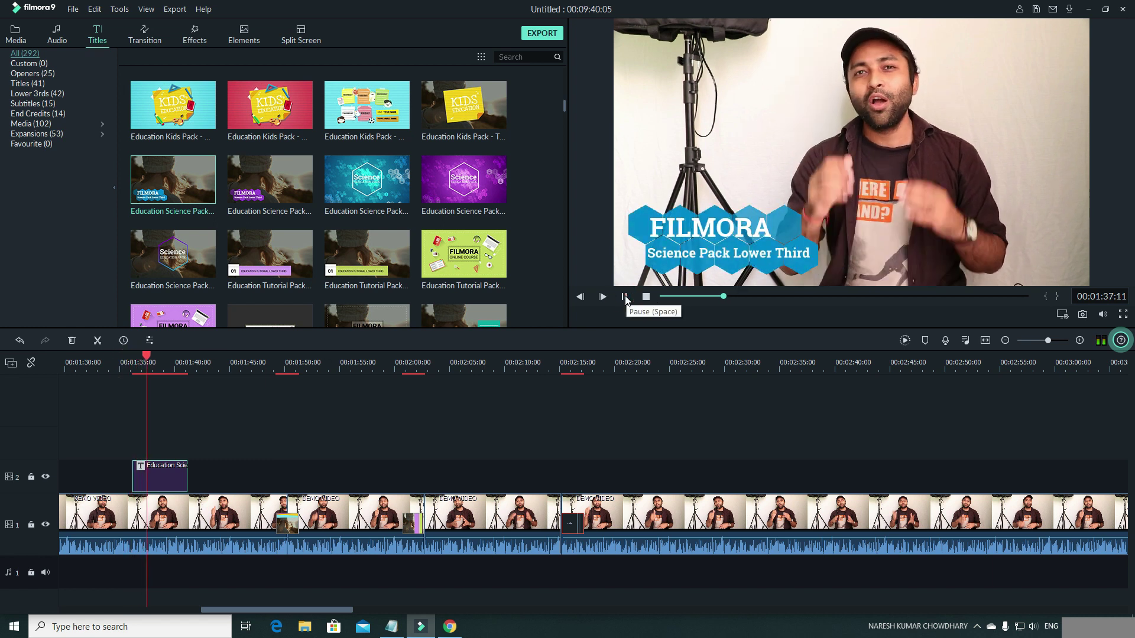
left_click(625, 297)
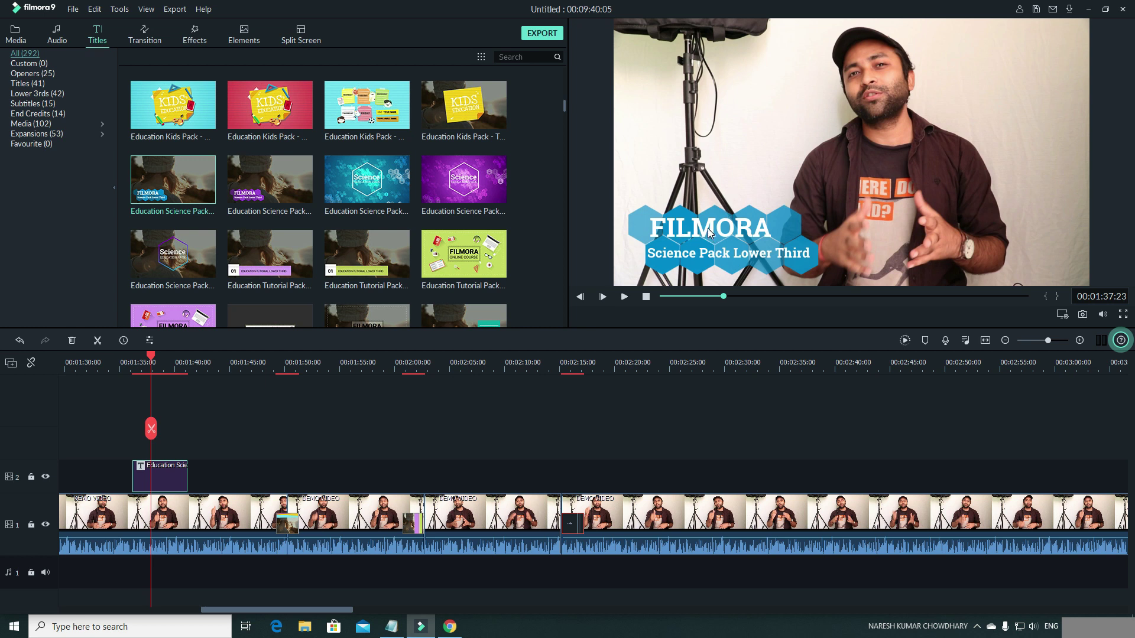
Replace the FILMORA headline in the lower third title with the presenter's first name in capitals.
double_click(710, 232)
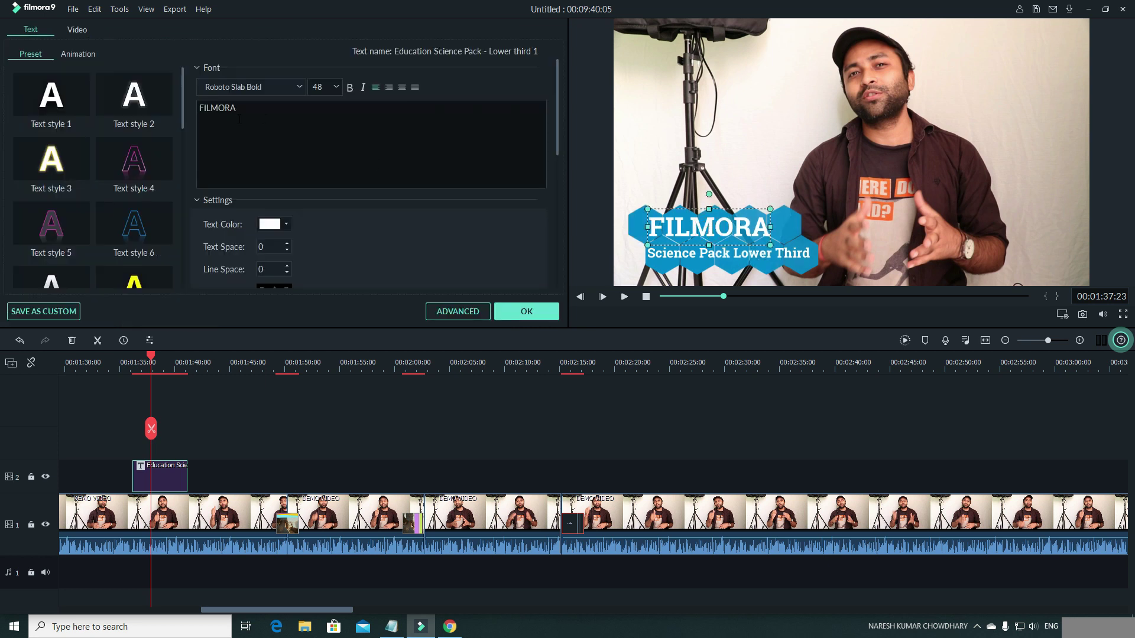
left_click(264, 117)
double_click(206, 108)
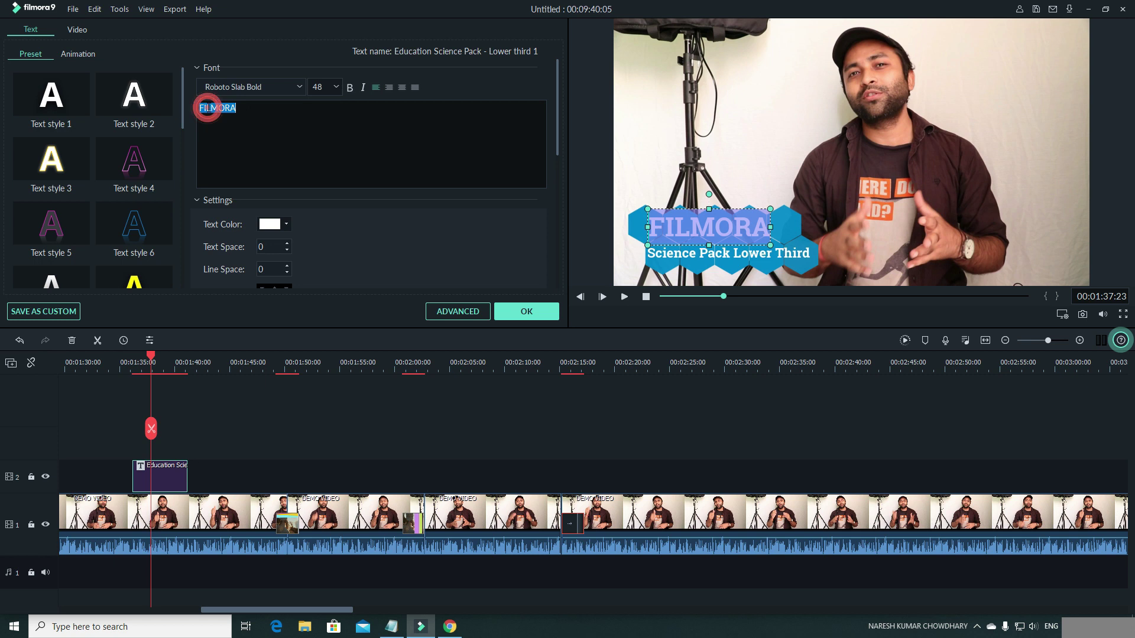
type("NARESH")
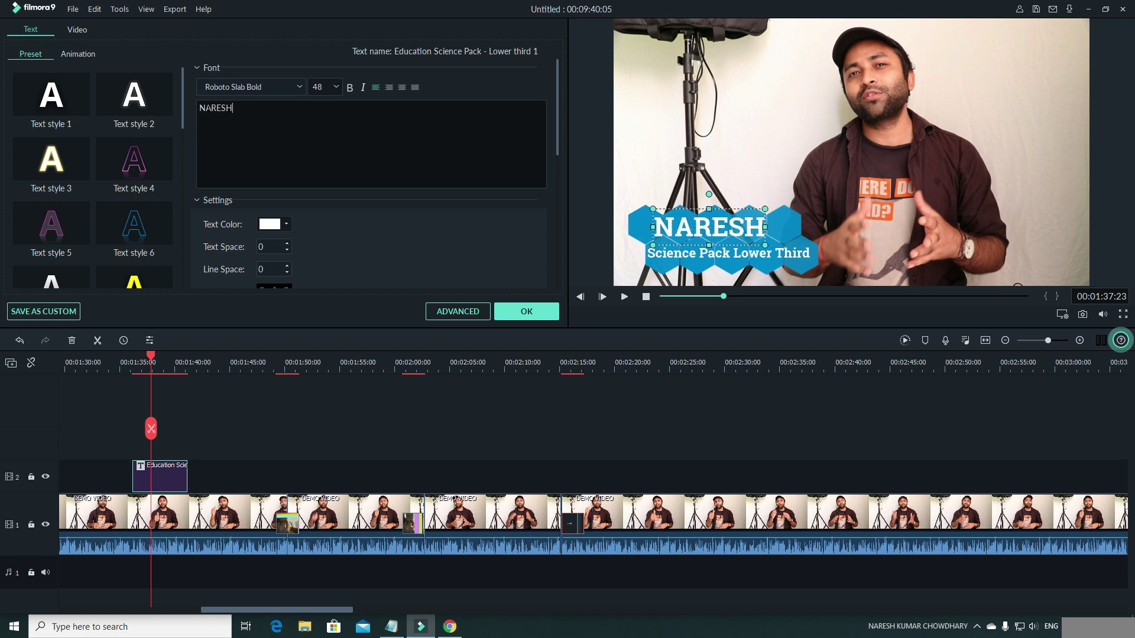
left_click(806, 153)
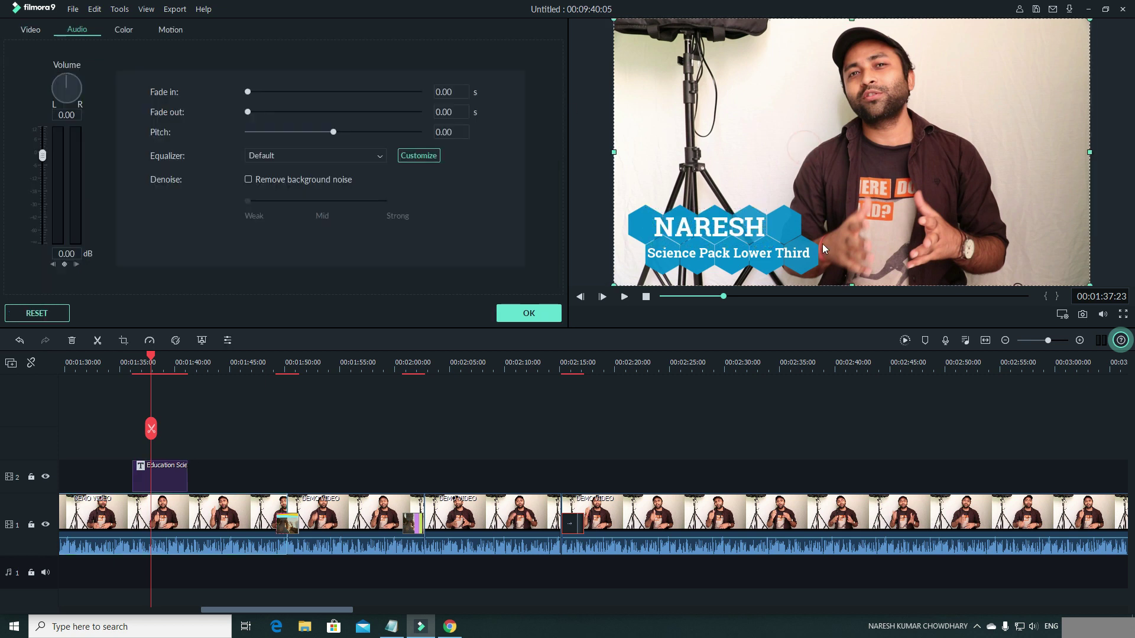
Change the lower third's second text line to "PLEASE LIKE THIS VIDEO".
double_click(694, 255)
left_click(308, 109)
triple_click(255, 109)
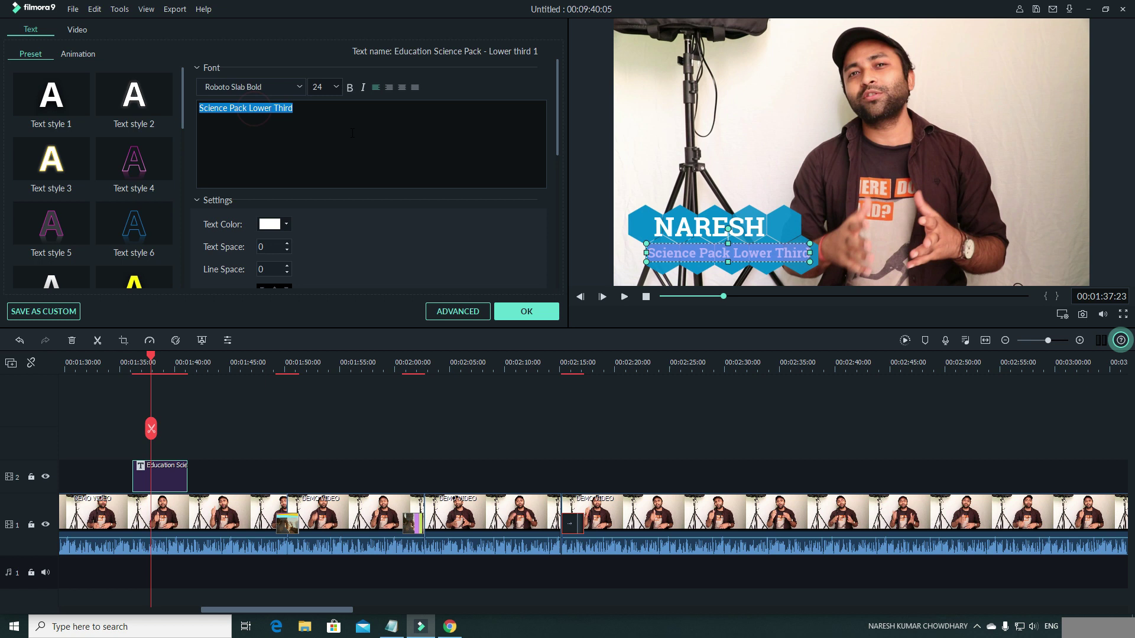
type("PLEASE LIKE THIS VIDEO")
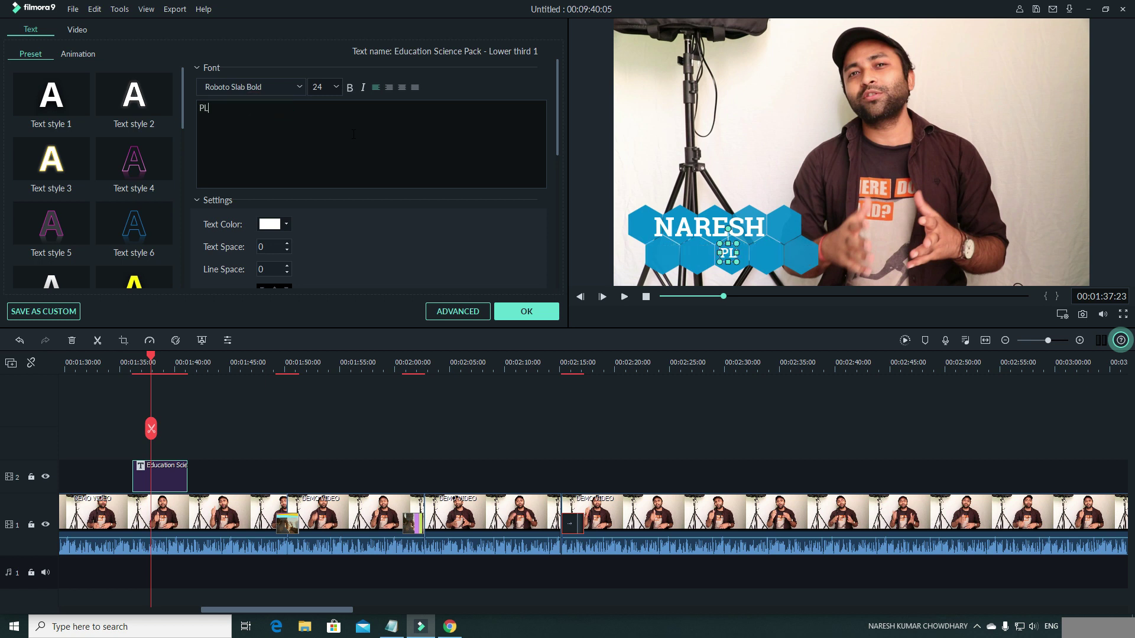
left_click(842, 179)
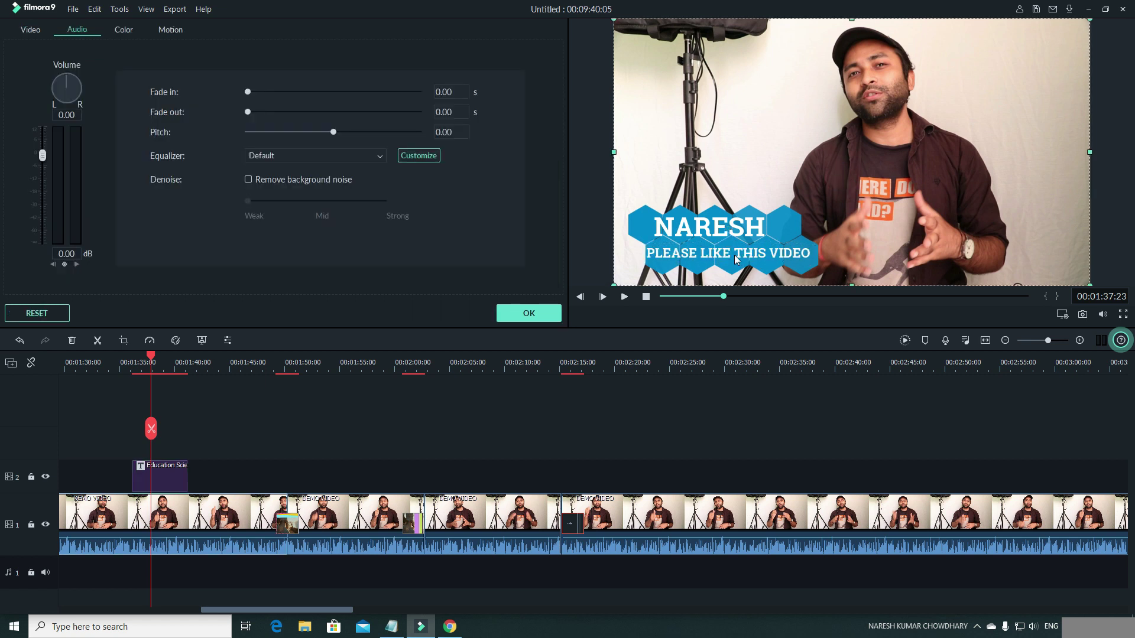
Enlarge the blue hexagon background around both text lines of the lower third and accept the title edits.
double_click(734, 254)
mouse_move(811, 244)
left_mouse_down()
mouse_move(828, 239)
mouse_move(812, 253)
left_mouse_up()
left_click(793, 232)
left_click_drag(889, 168, 908, 170)
left_click_drag(792, 230, 799, 235)
left_click(807, 133)
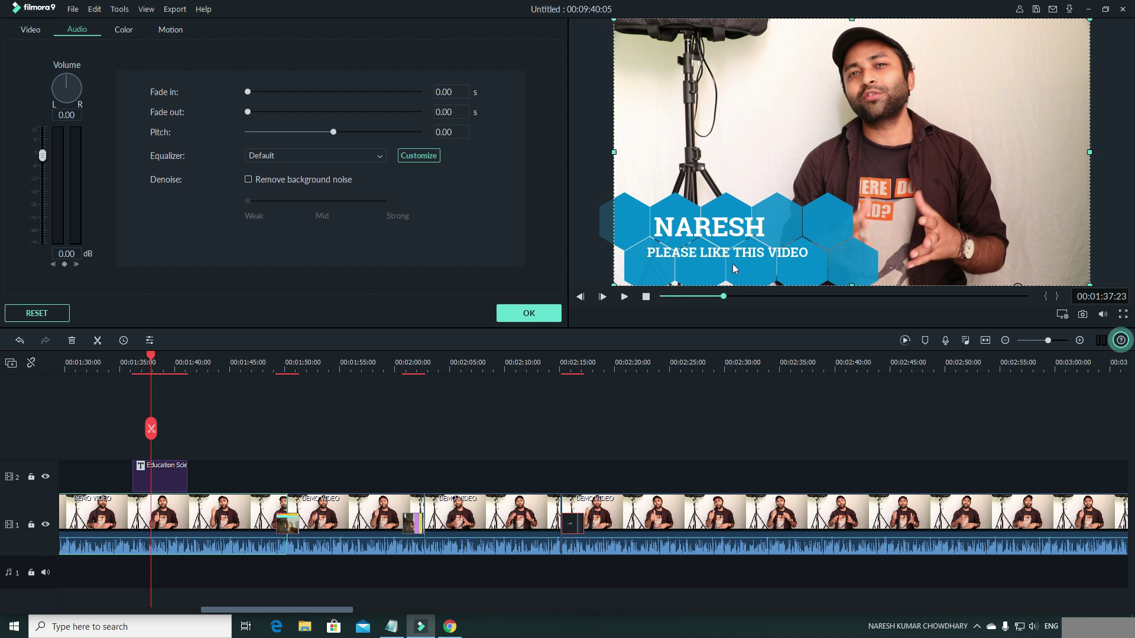
left_click(536, 313)
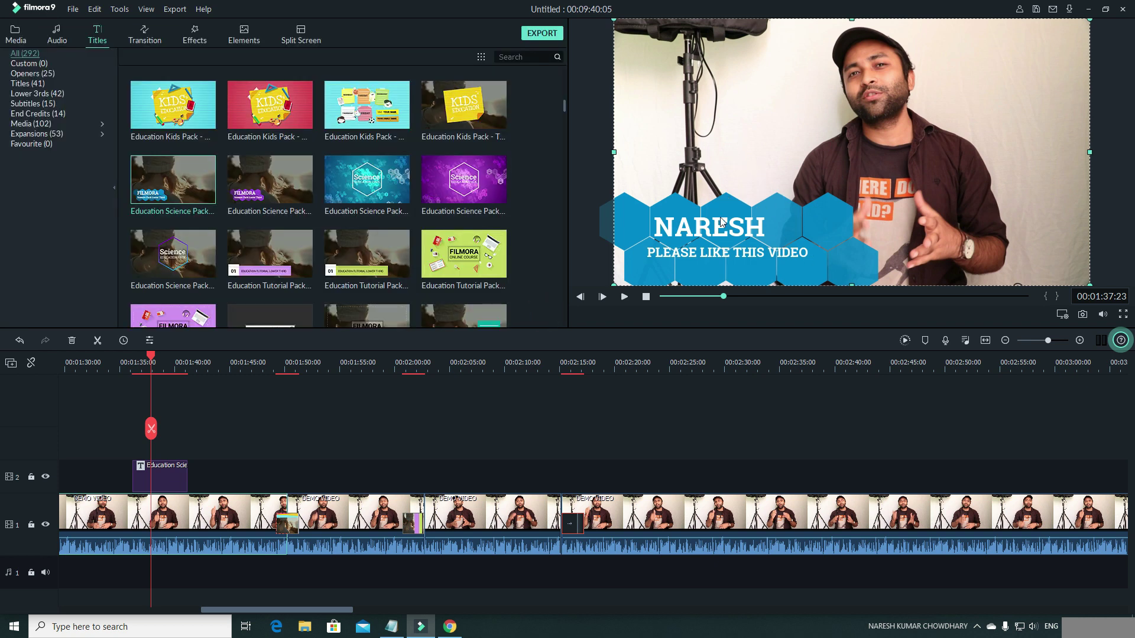
Preview the customised lower third over the footage from just before it begins until just after it ends.
left_click(114, 369)
left_click(625, 296)
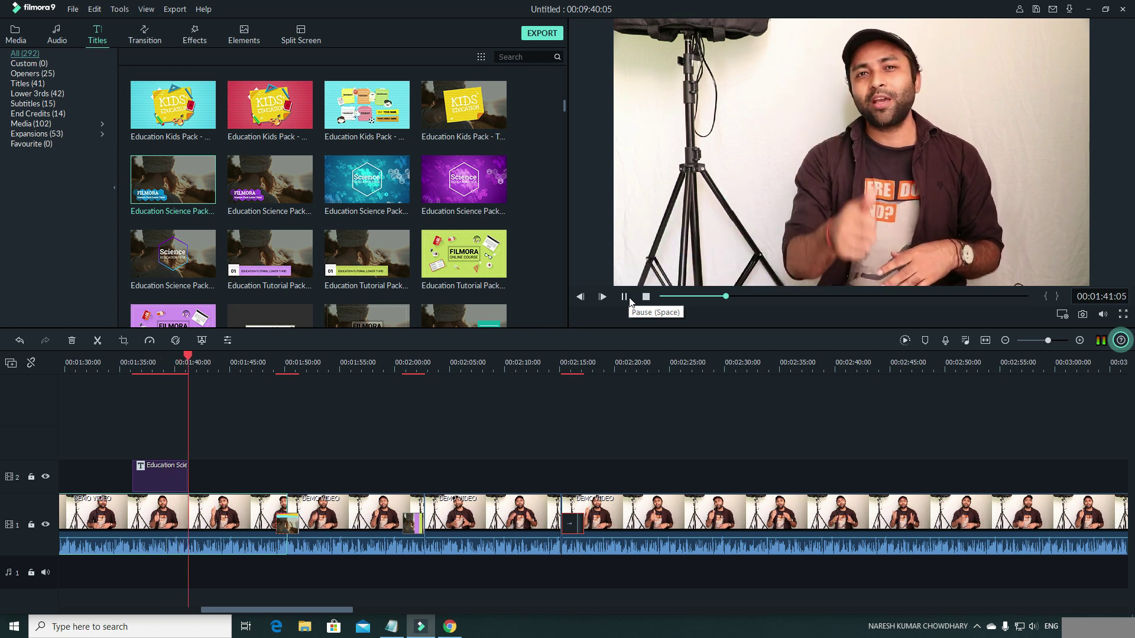
left_click(625, 297)
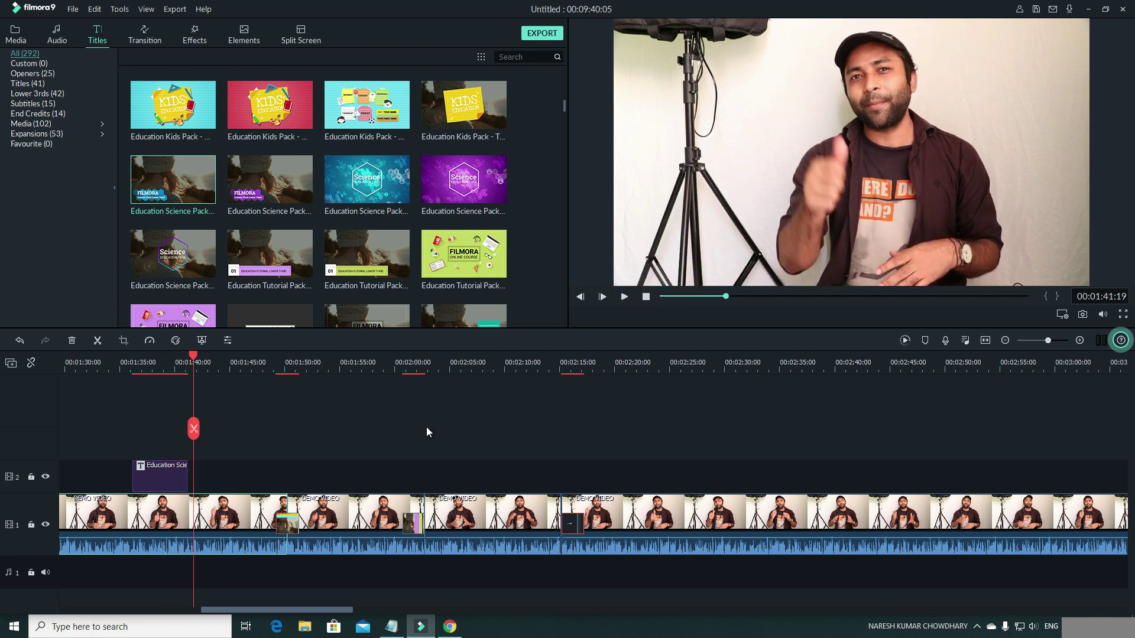
Browse the full title library for other title styles.
scroll(319, 210, "down", 3)
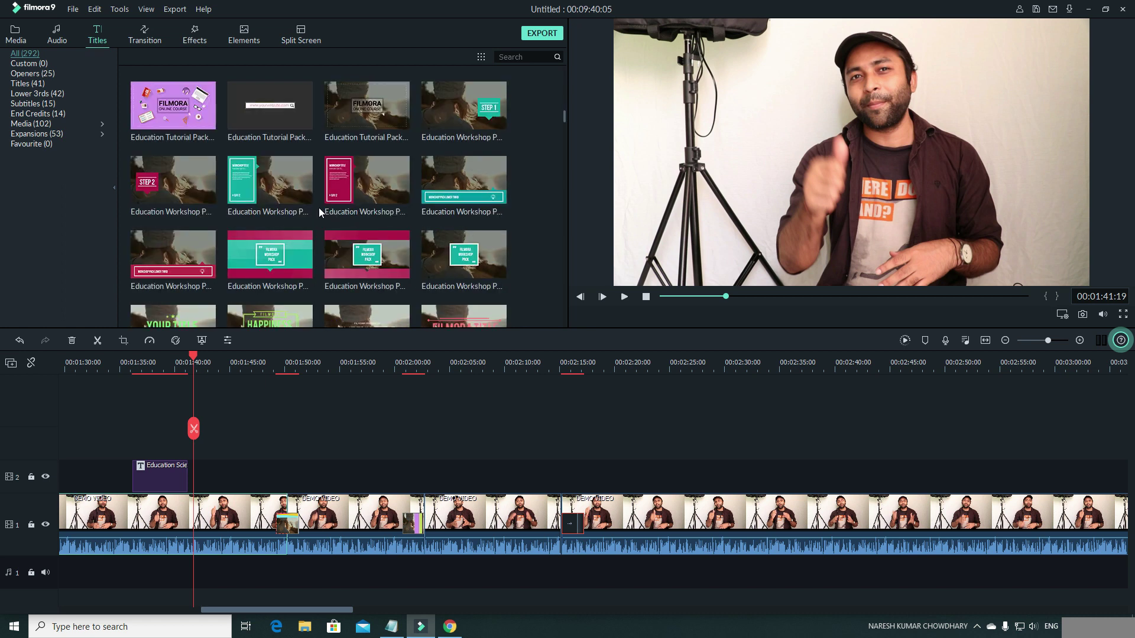
scroll(318, 207, "down", 3)
scroll(318, 203, "up", 6)
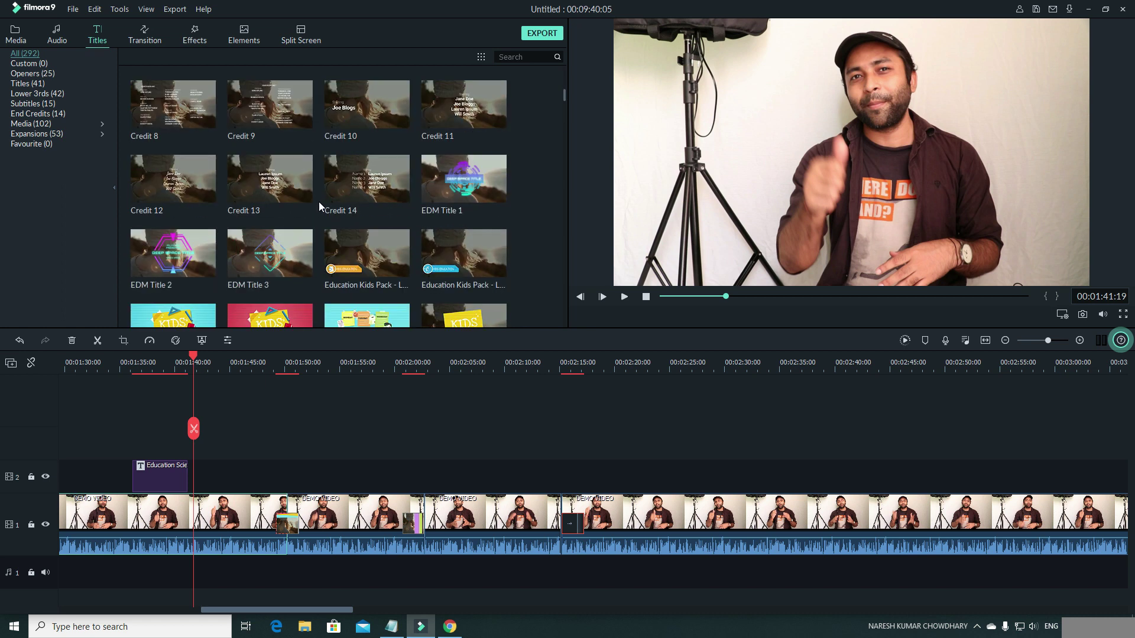
scroll(318, 201, "down", 5)
scroll(311, 197, "up", 7)
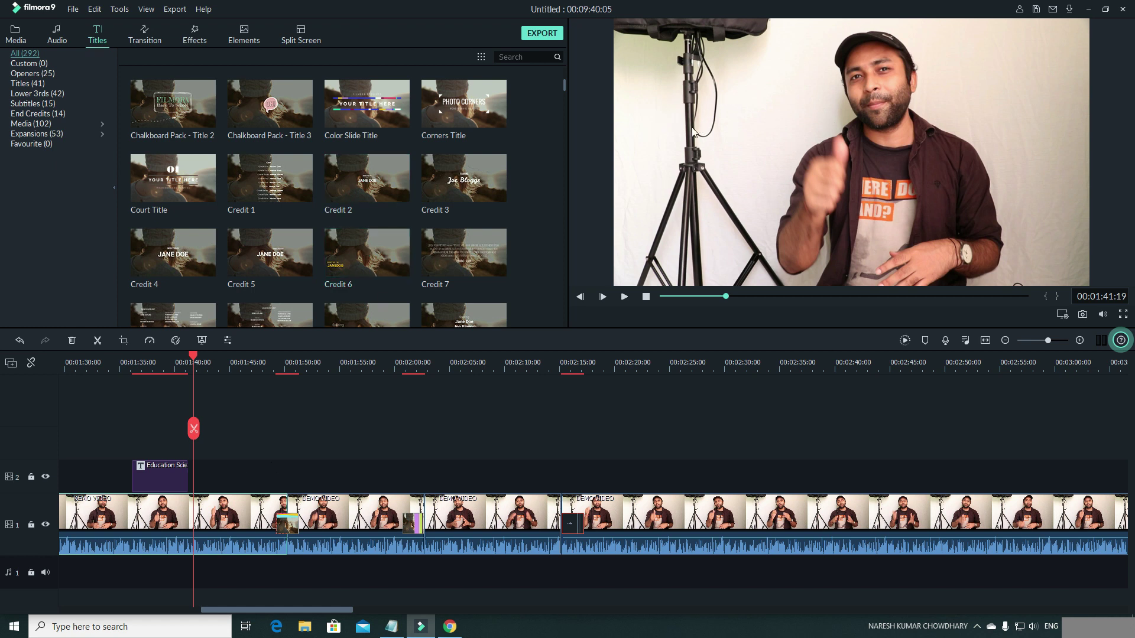
Import the YouTube logo, like share subscribe, red left arrow, red cross mark and red rectangle images from the SYMBOLS folder on drive D.
left_click(21, 39)
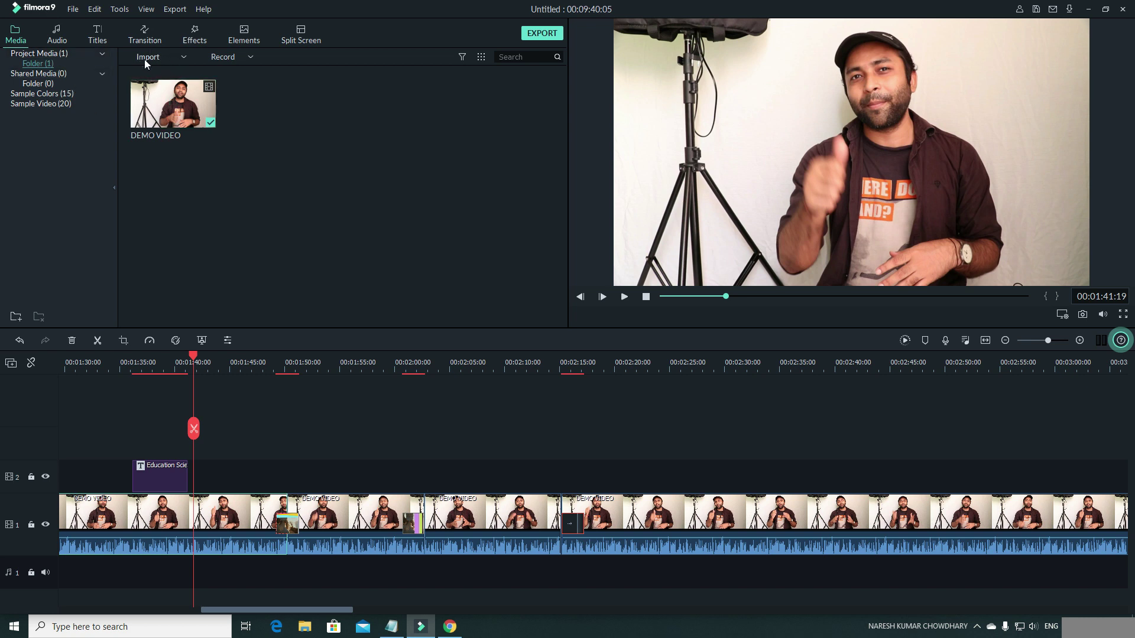
left_click(171, 57)
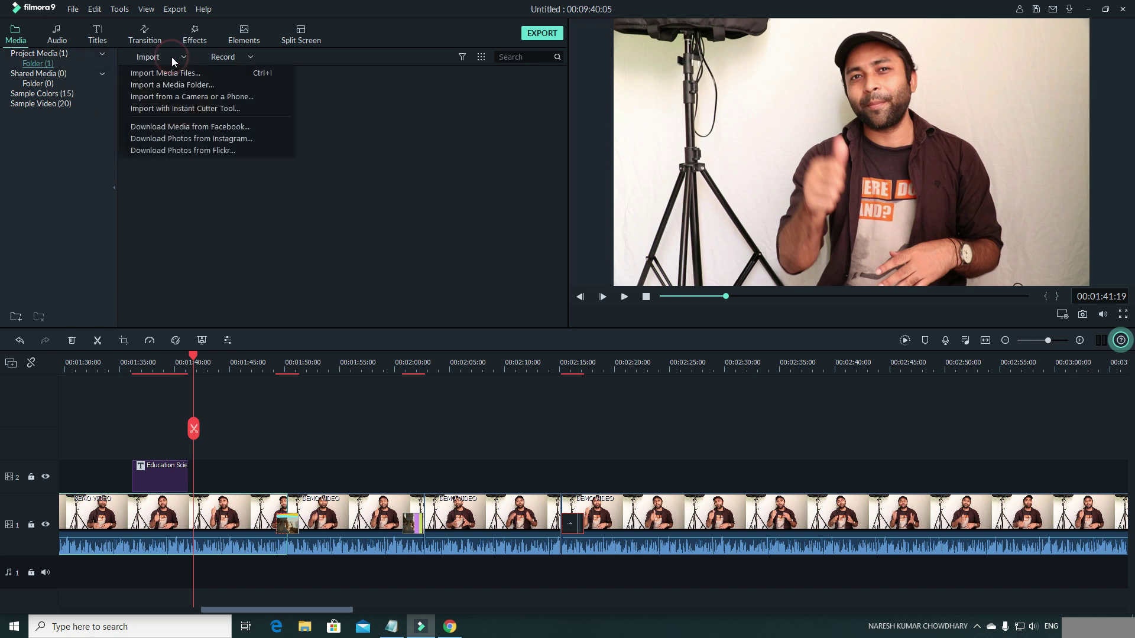
left_click(200, 73)
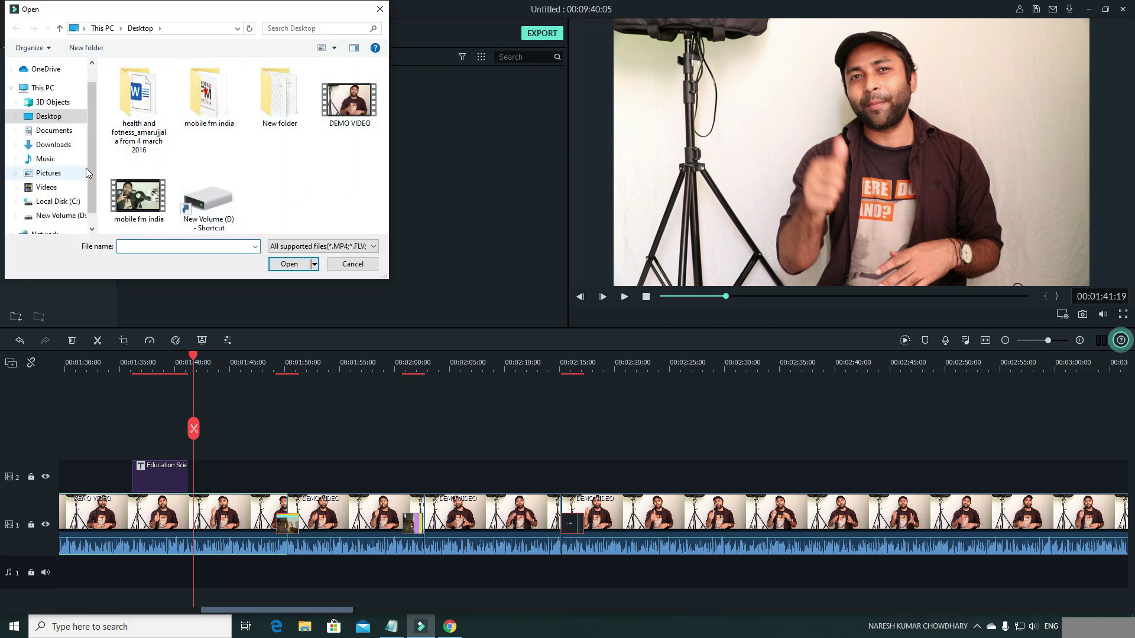
scroll(59, 177, "down", 1)
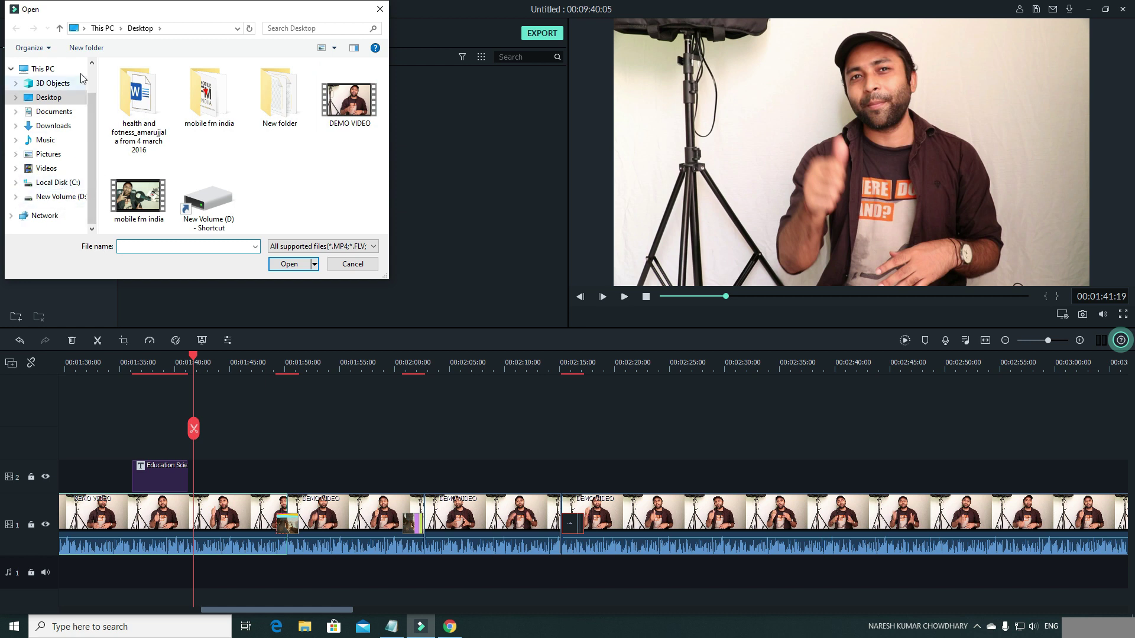
left_click(57, 201)
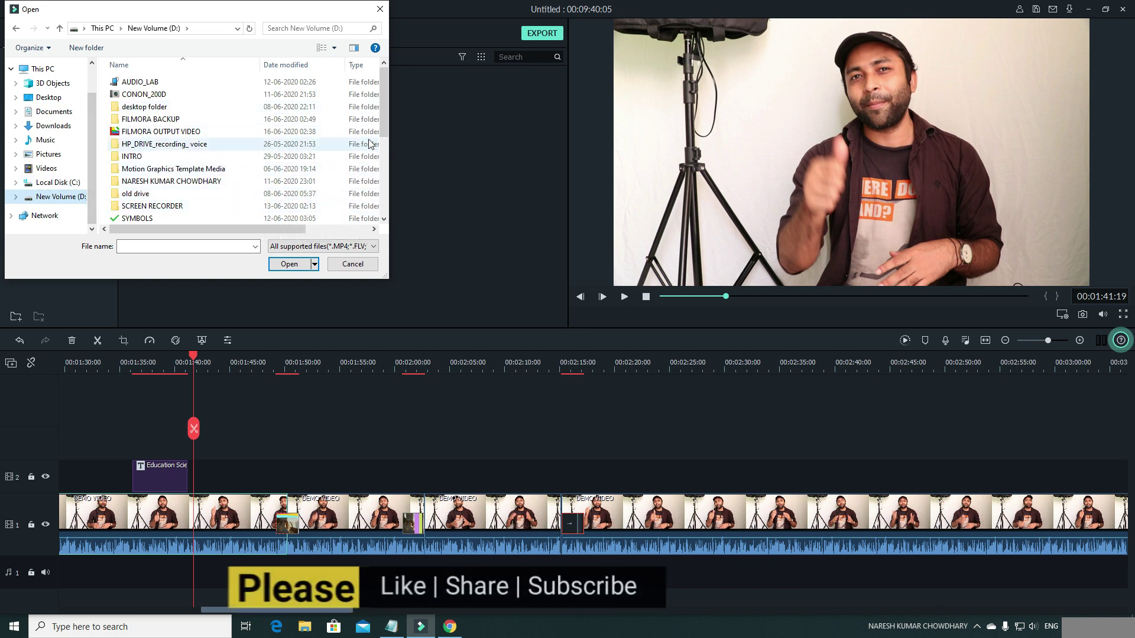
scroll(284, 142, "down", 2)
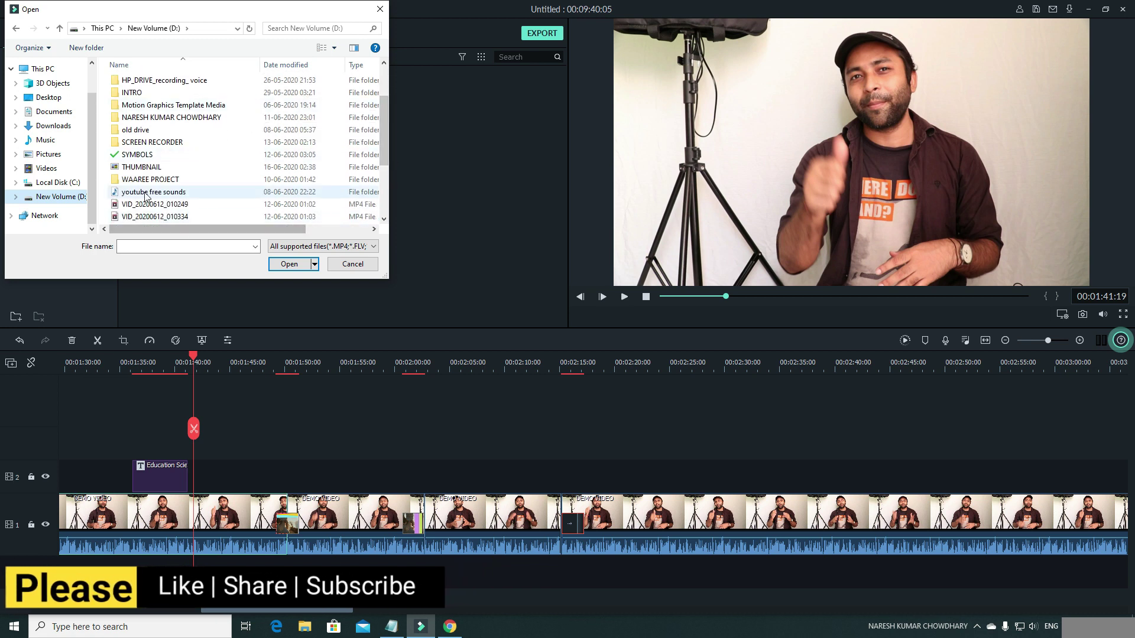
left_click(147, 157)
left_click(288, 267)
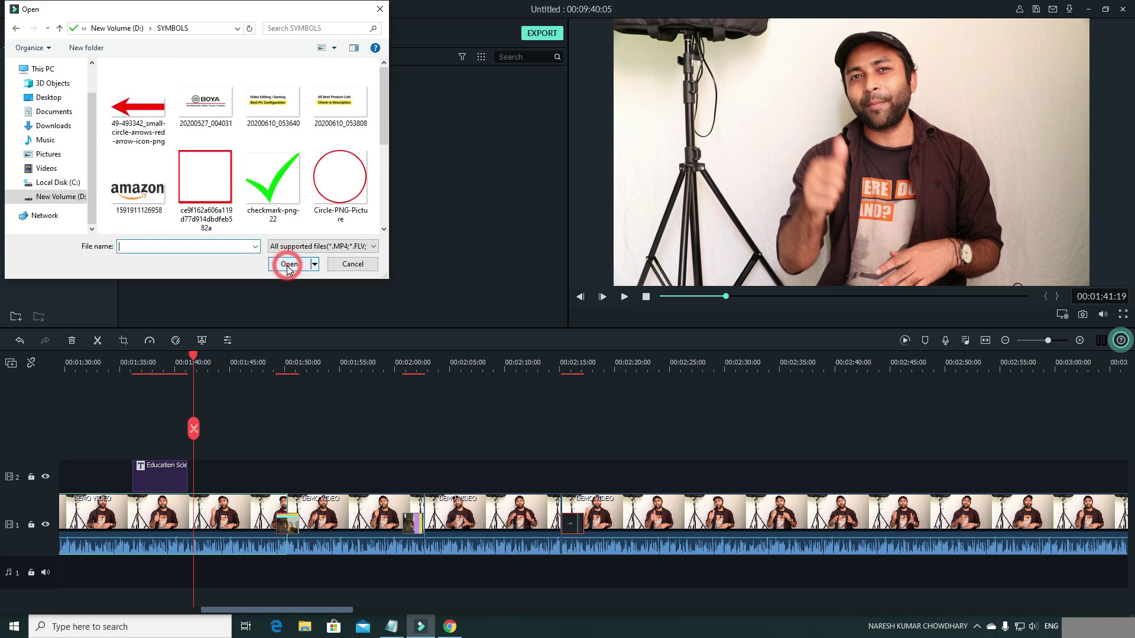
scroll(178, 151, "down", 3)
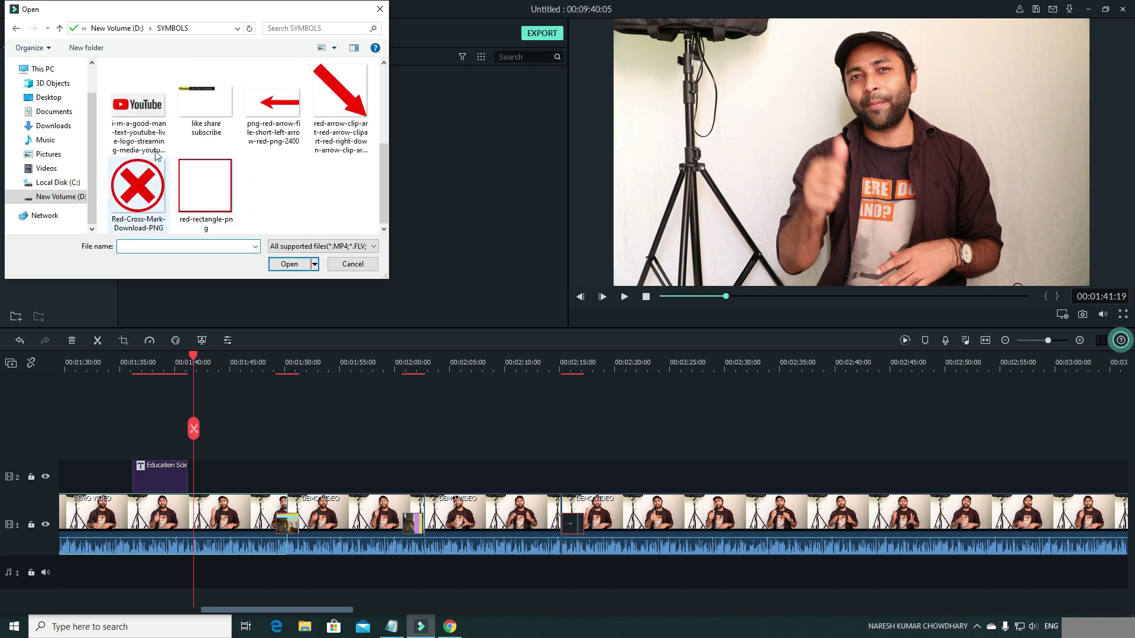
left_click_drag(293, 209, 103, 105)
left_click(289, 264)
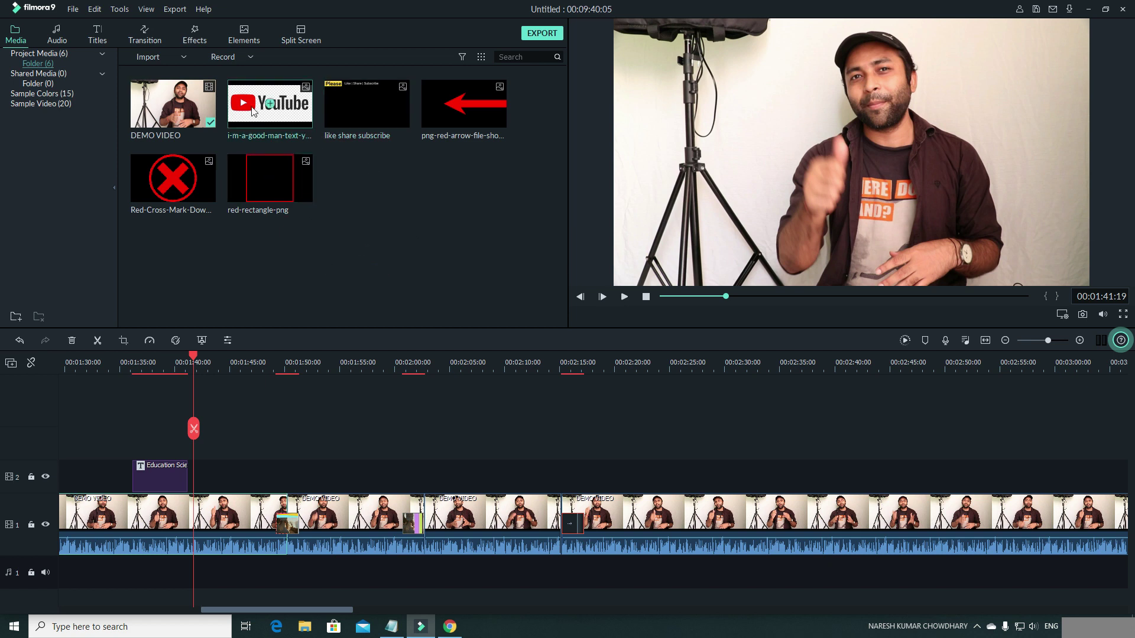
Overlay the YouTube logo on video track 2 at 00:01:41:19, scaled down in front of the tripod, and preview it.
left_click_drag(269, 104, 203, 481)
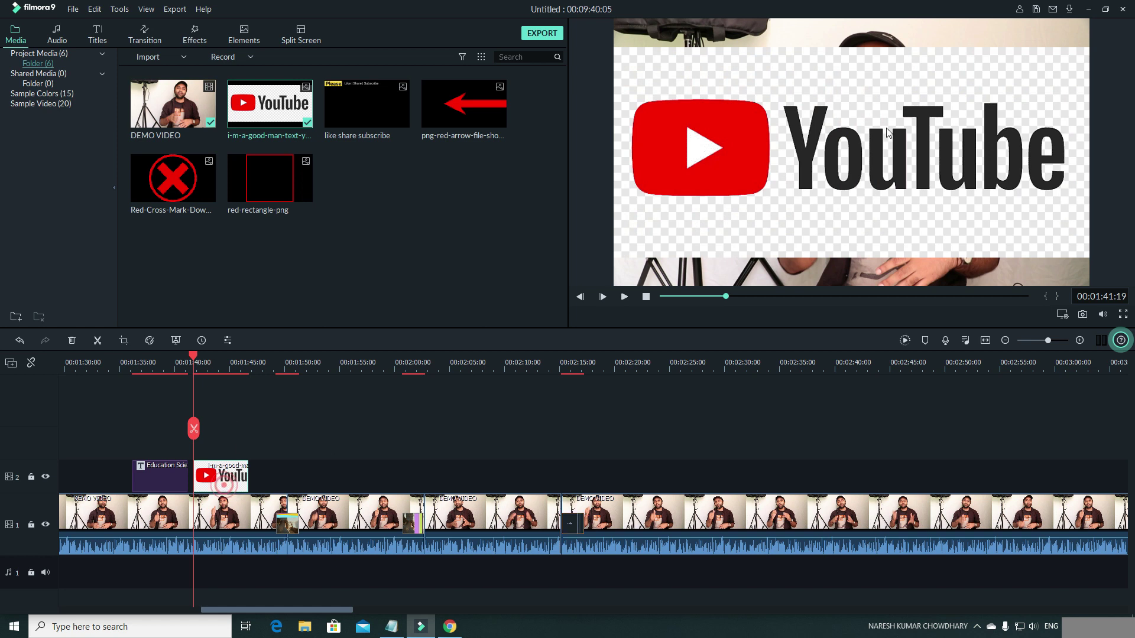
left_click(1026, 84)
left_click_drag(1026, 85, 808, 77)
left_click(935, 197)
left_click_drag(738, 94, 738, 145)
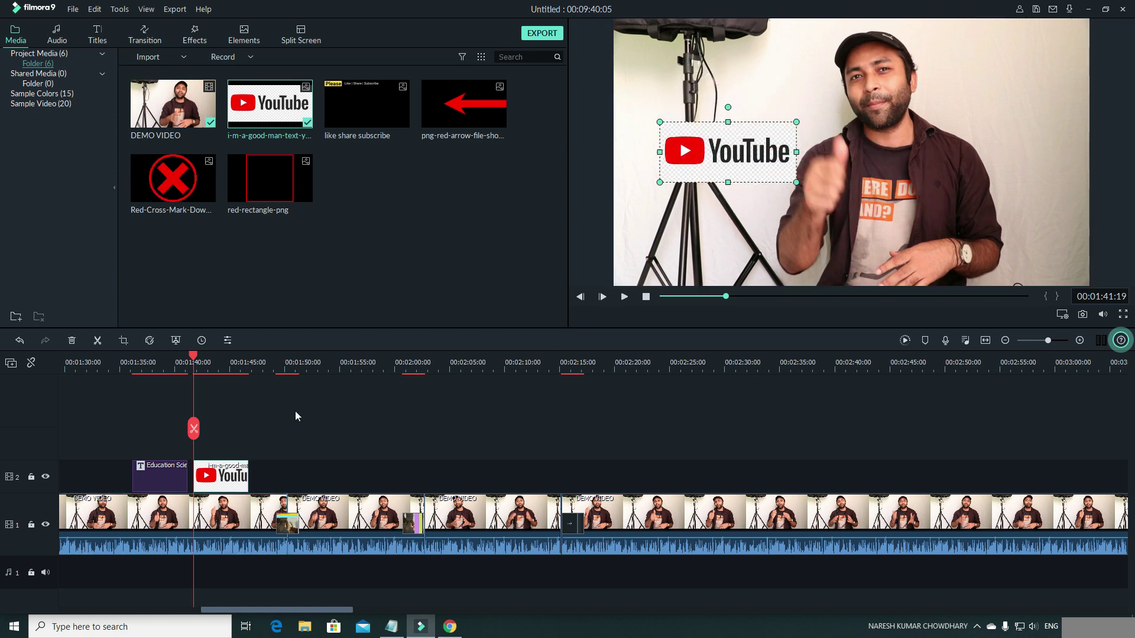
left_click(188, 366)
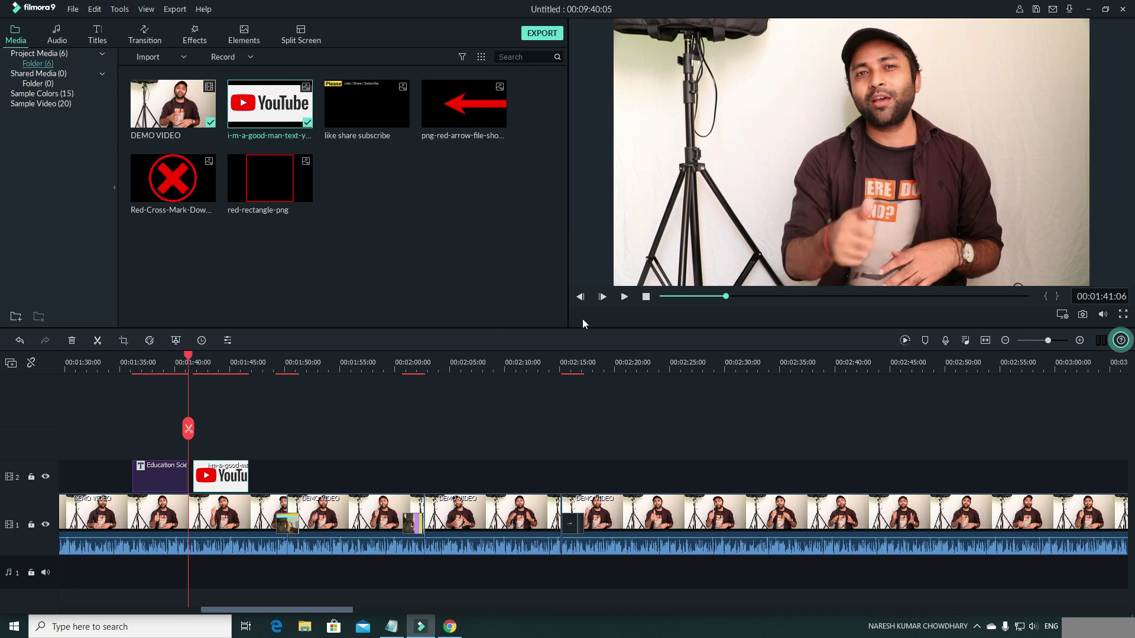
left_click(624, 296)
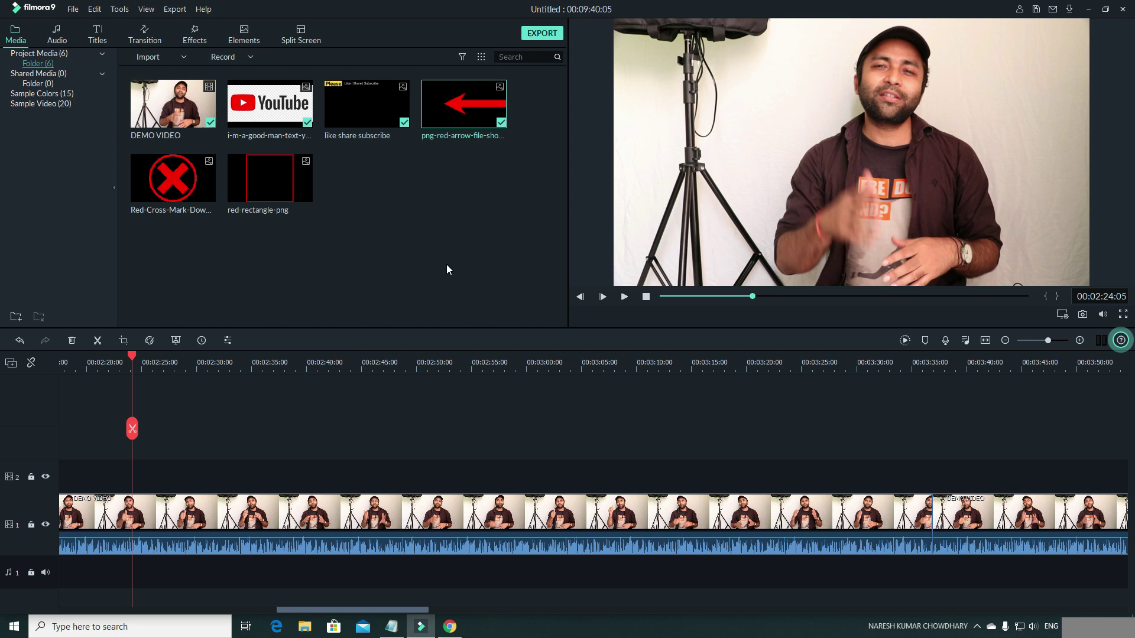
Import the Safety_Net music from the youtube free sounds folder on drive D and place it on audio track 1 at about 00:02:36.
left_click(155, 59)
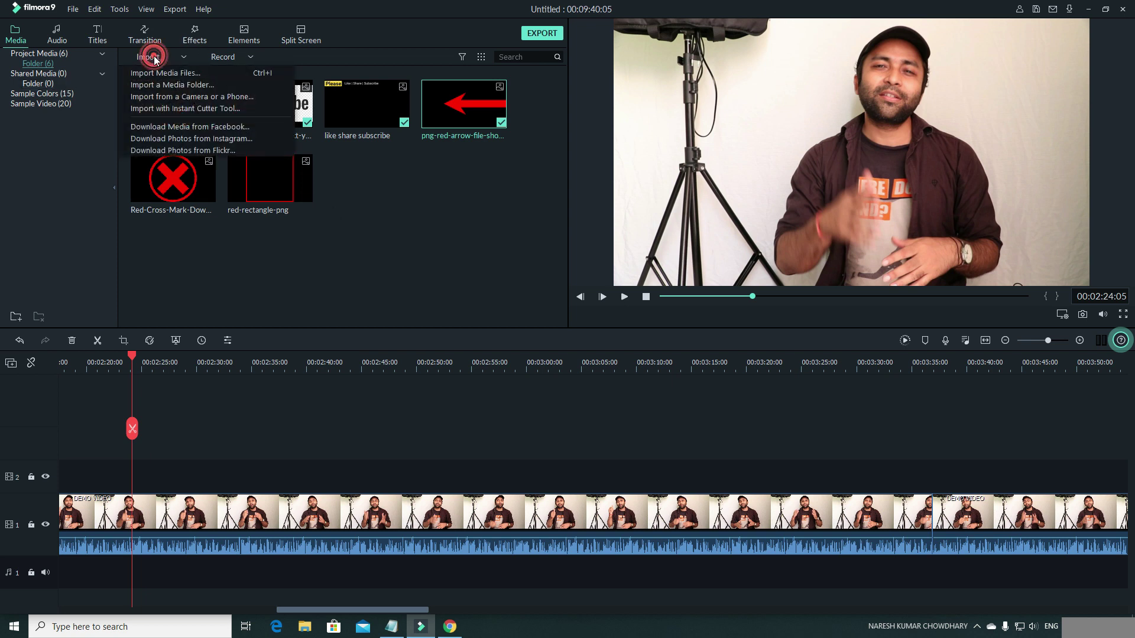
left_click(176, 75)
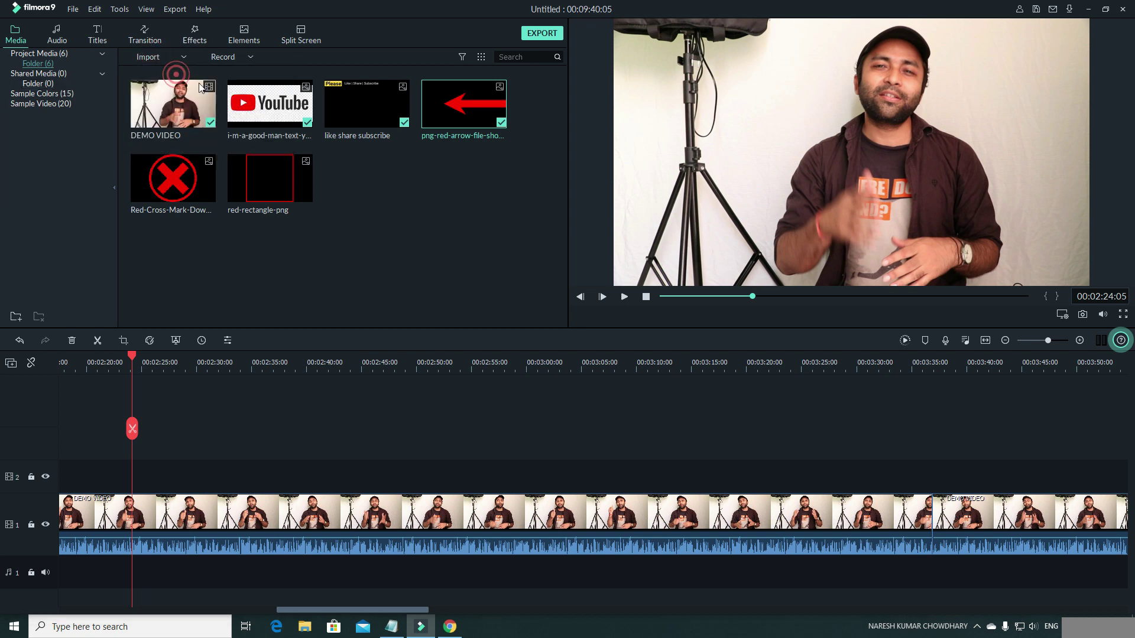
left_click(65, 218)
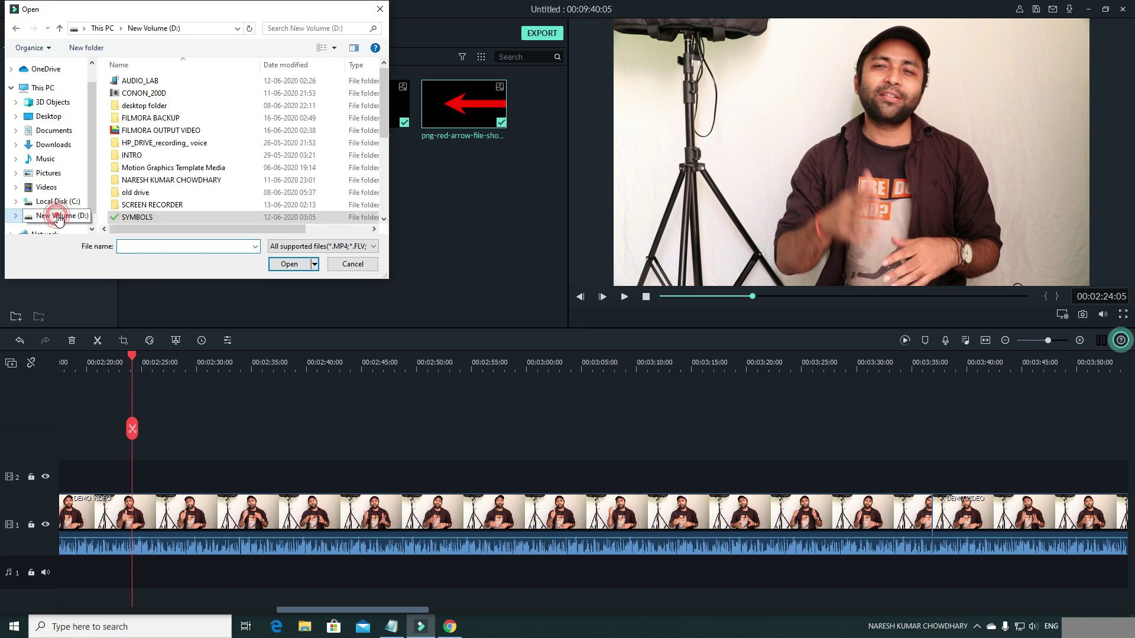
left_click_drag(384, 107, 385, 143)
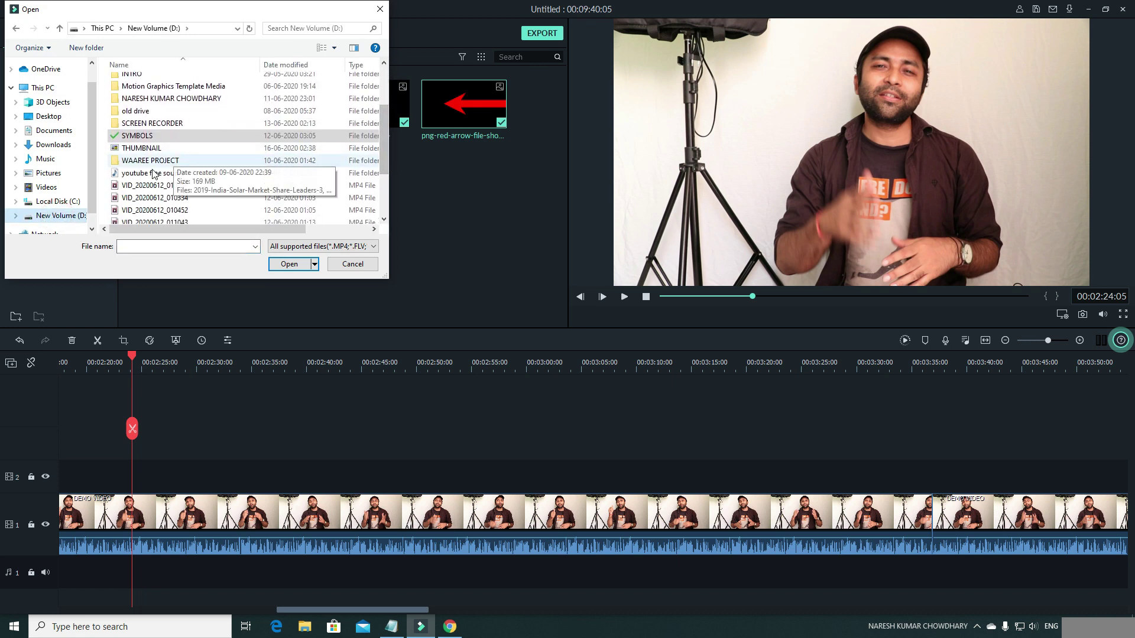
double_click(154, 173)
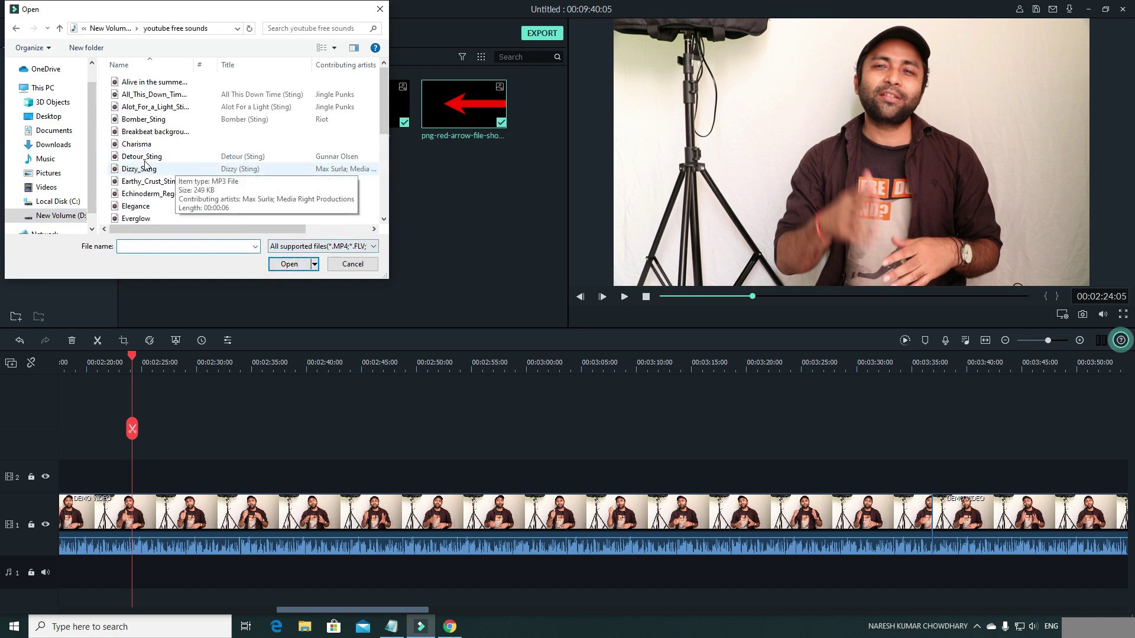
scroll(160, 178, "down", 5)
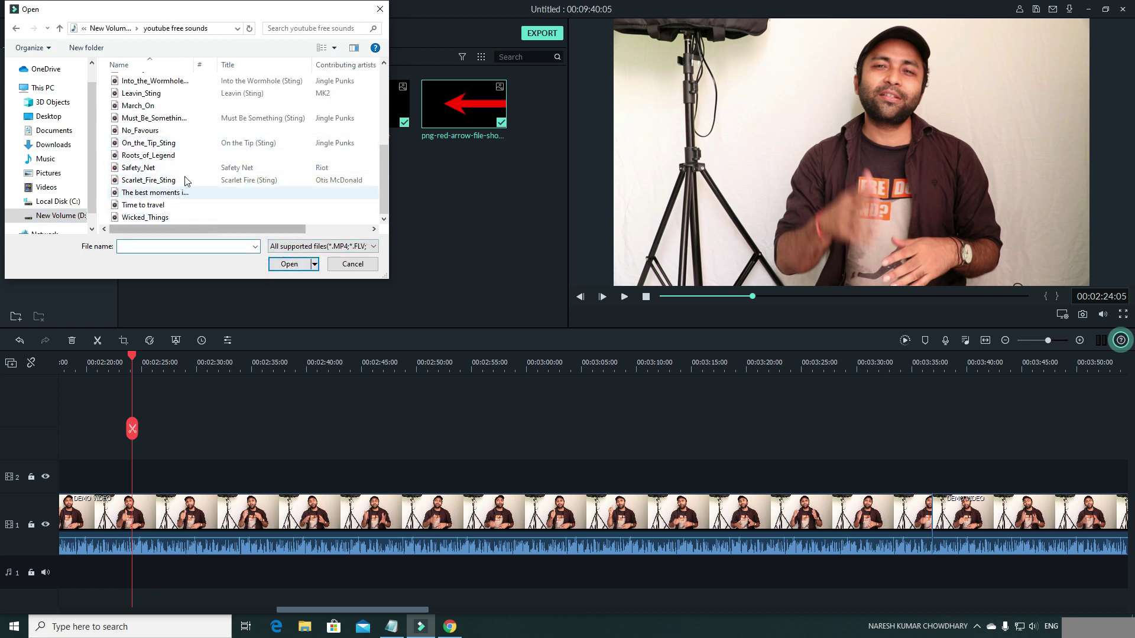
left_click(148, 169)
left_click(289, 264)
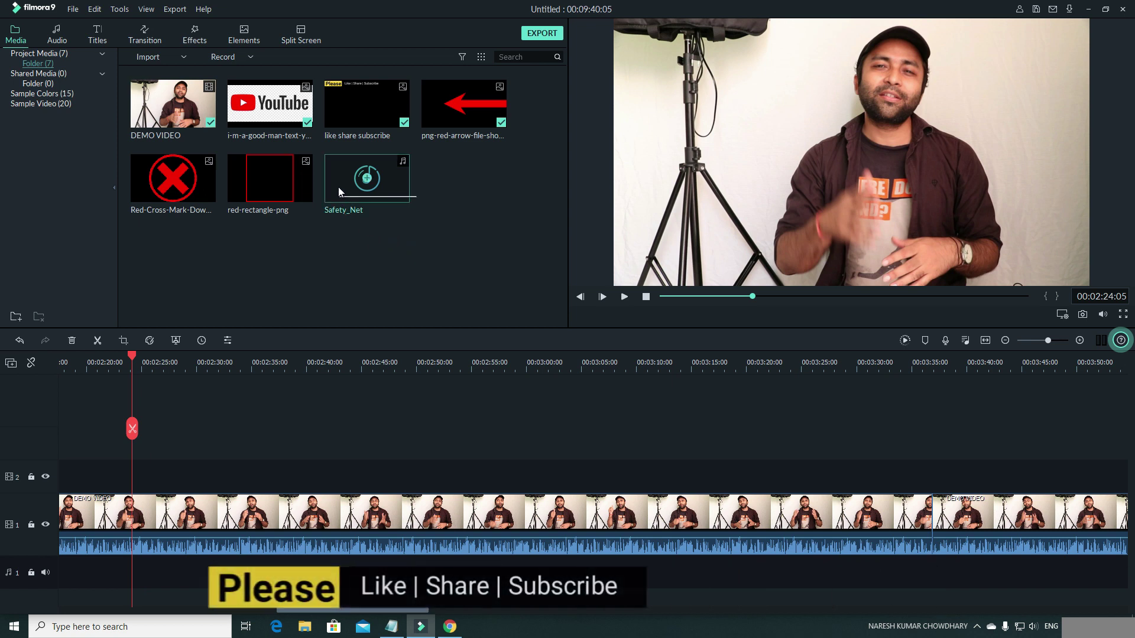
left_click_drag(333, 183, 258, 566)
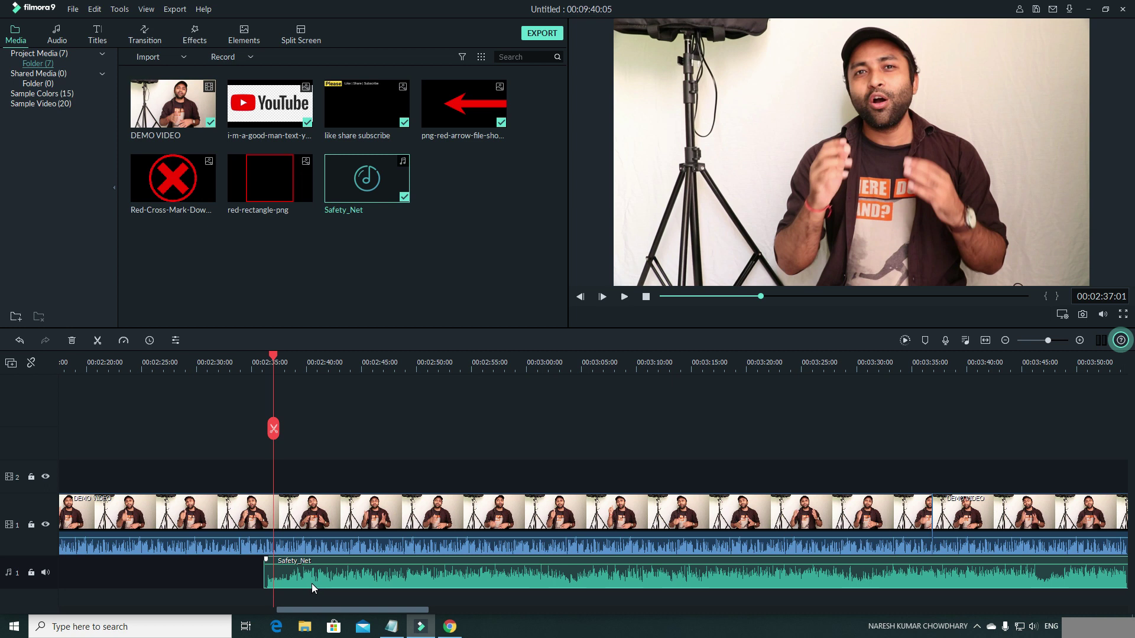
Lower the volume of the Safety_Net music clip on audio track 1 to -14.69 dB.
double_click(307, 579)
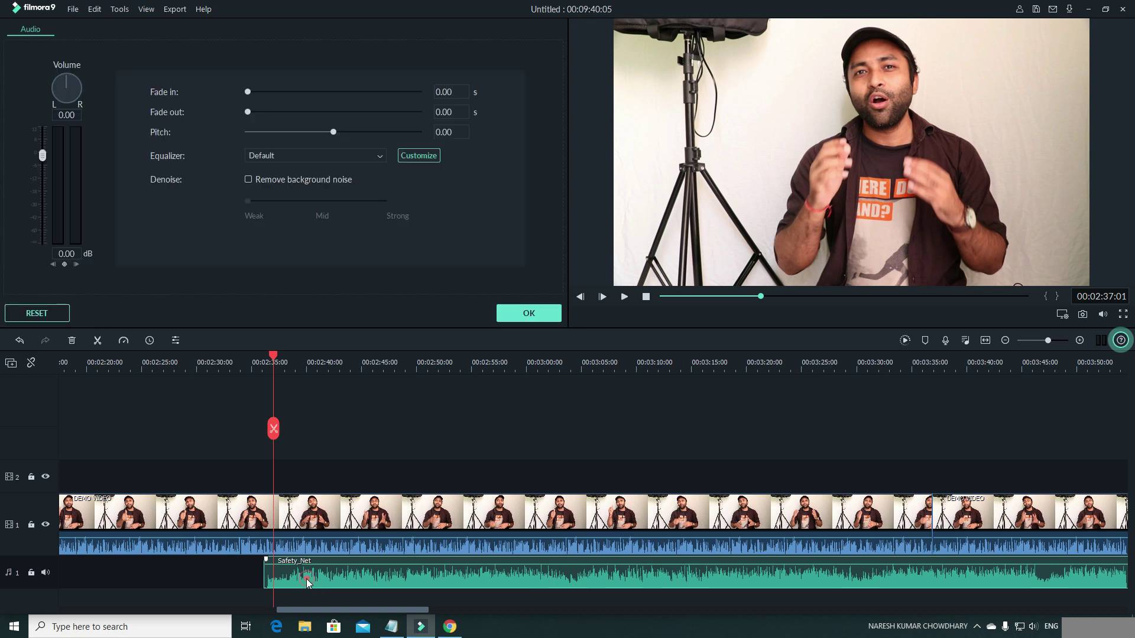
left_click_drag(44, 159, 44, 186)
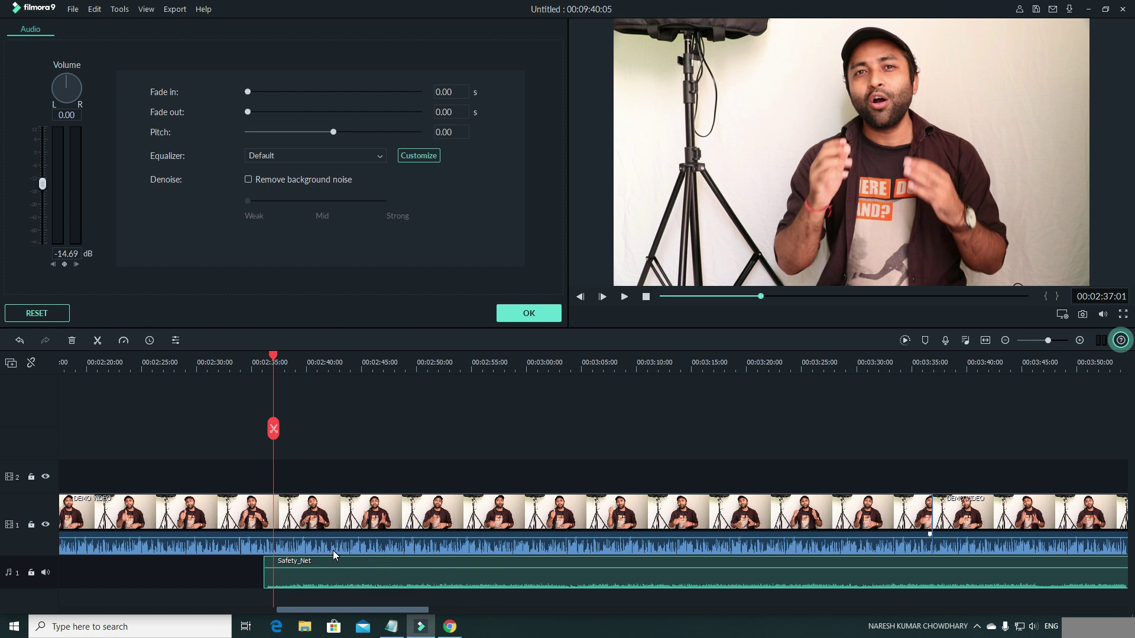
left_click(241, 547)
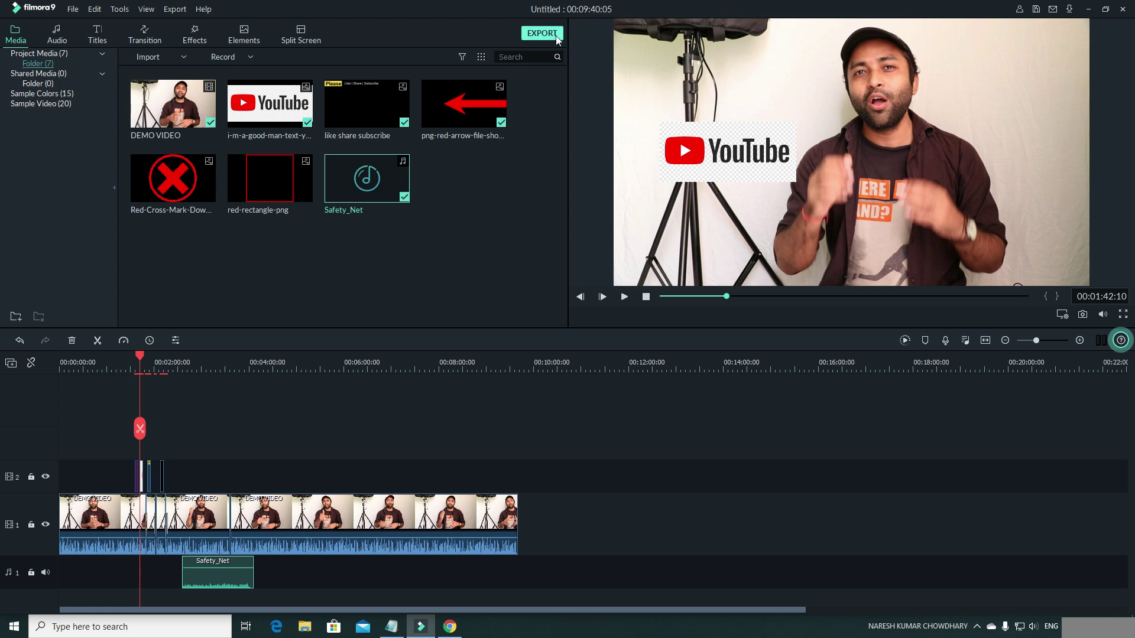
Export the project locally as MP4 to the Desktop, using the creator's first name as the file name.
left_click(535, 34)
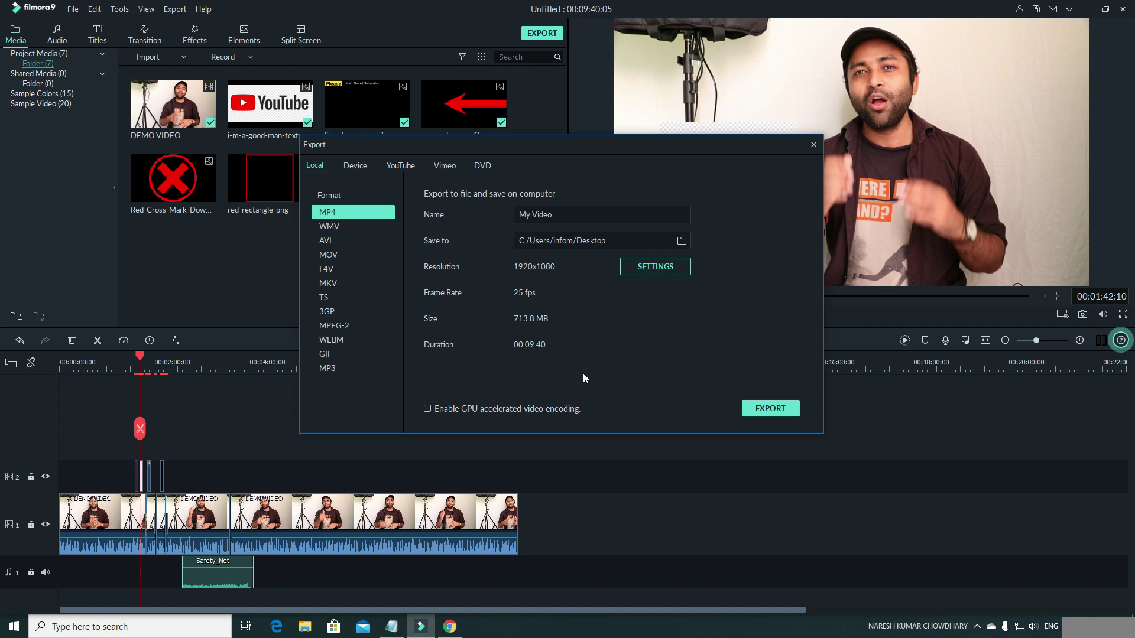
left_click_drag(612, 147, 559, 148)
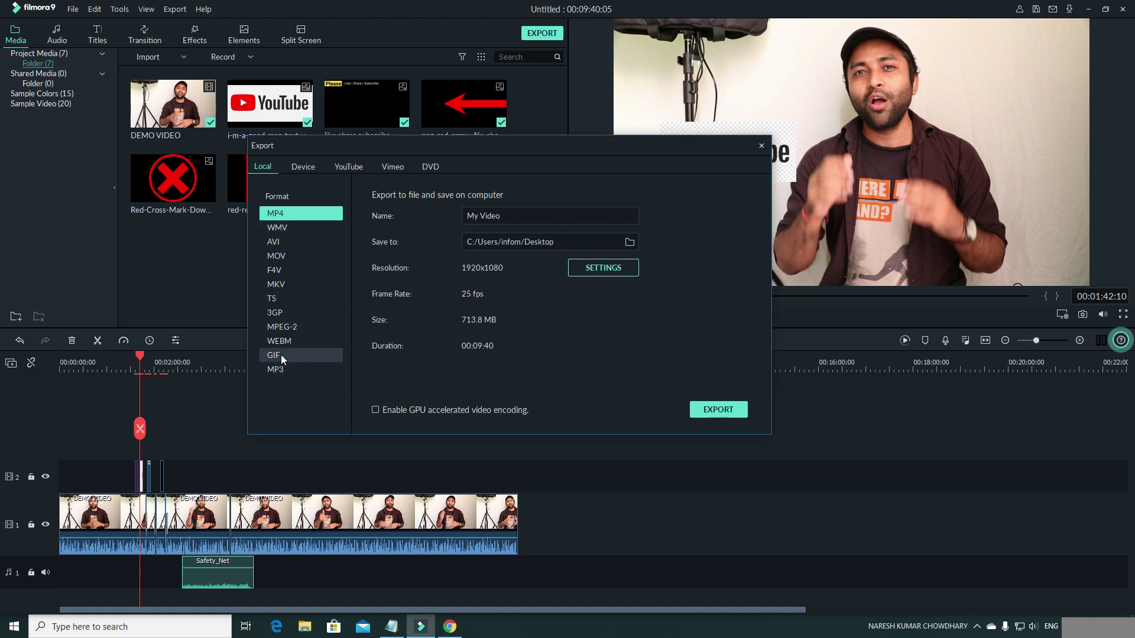
left_click(284, 212)
left_click_drag(533, 214, 441, 231)
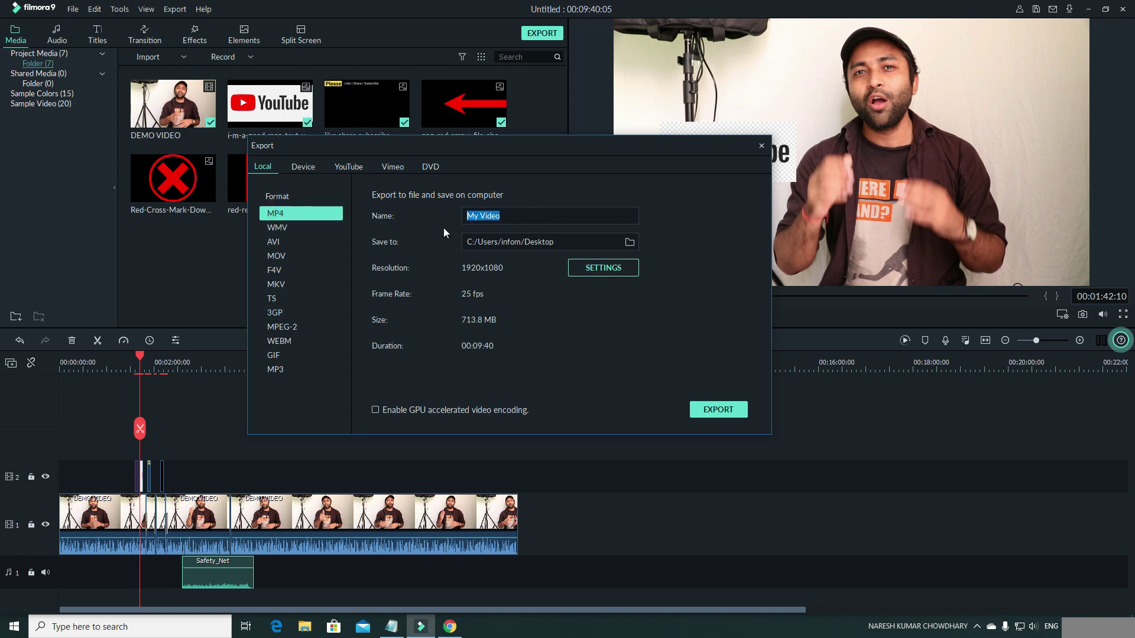
type("TESNARESH")
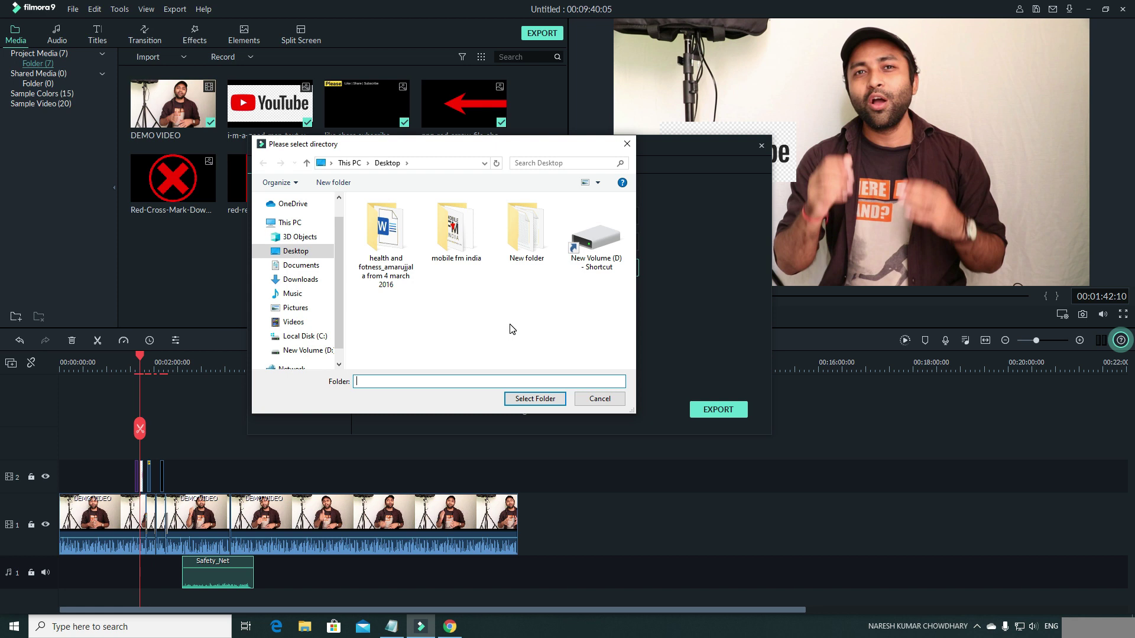
left_click(296, 251)
left_click(529, 398)
left_click_drag(479, 216, 530, 242)
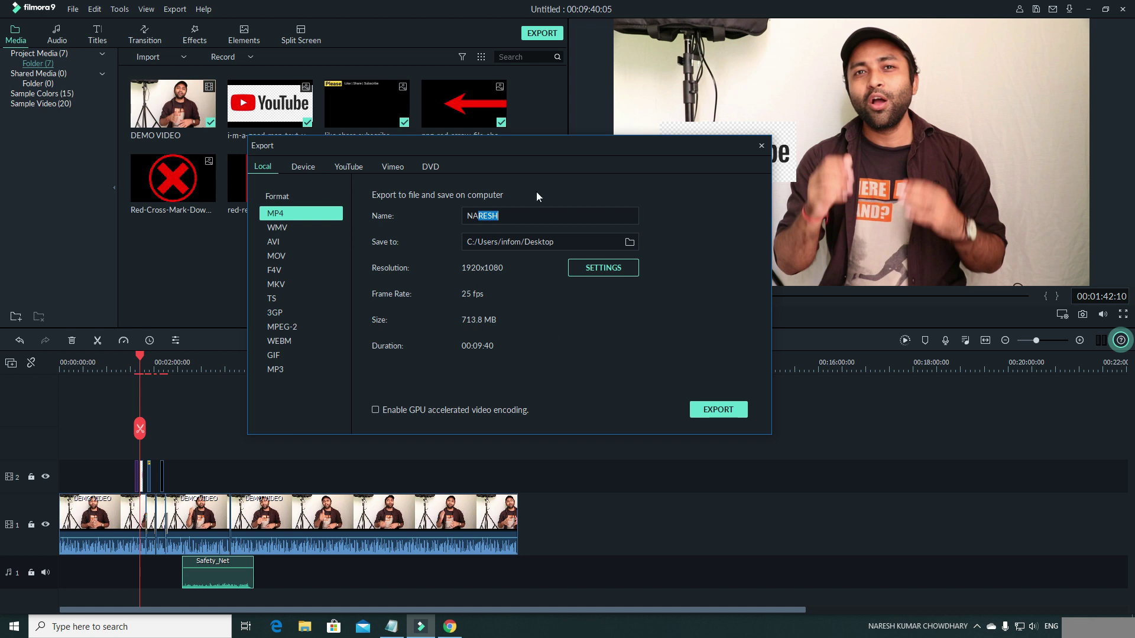
left_click(716, 410)
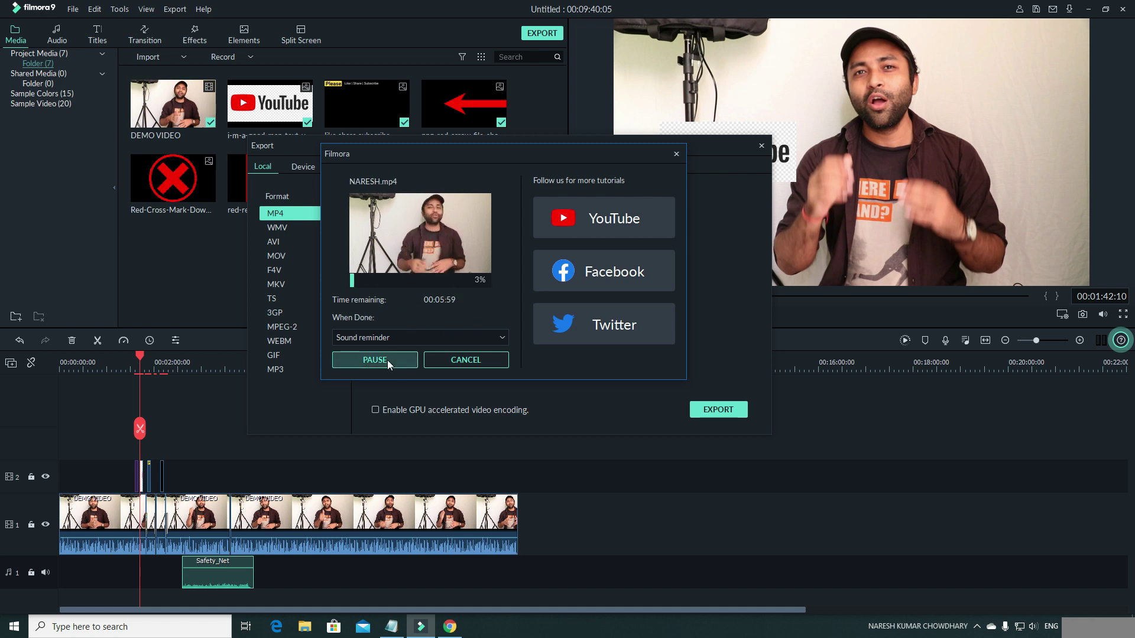
Abort the running export and close the export settings.
left_click(466, 360)
left_click(566, 269)
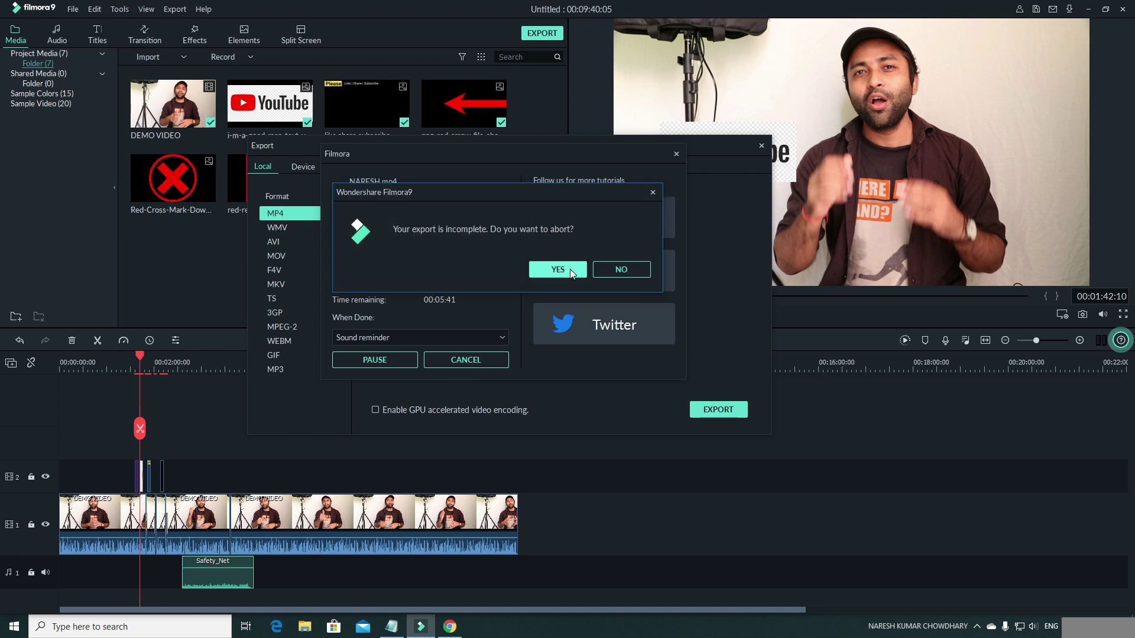
left_click(761, 146)
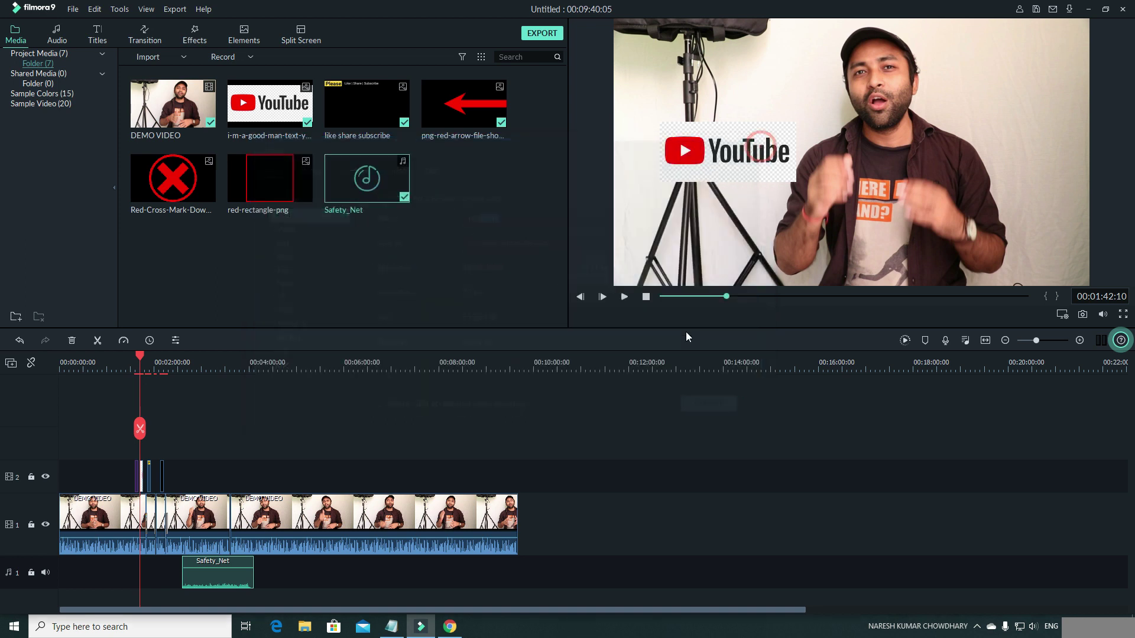
Minimise the video editor and move the DEMO VIDEO file to an empty area in the middle of the desktop.
left_click(1090, 9)
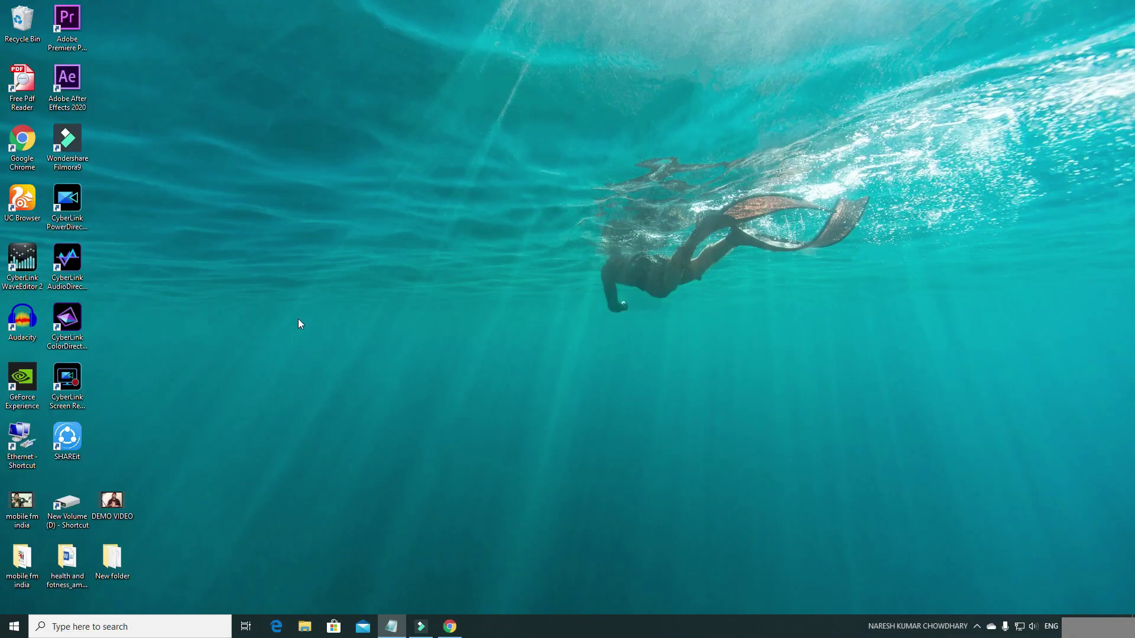
left_click_drag(112, 501, 296, 207)
left_click(325, 283)
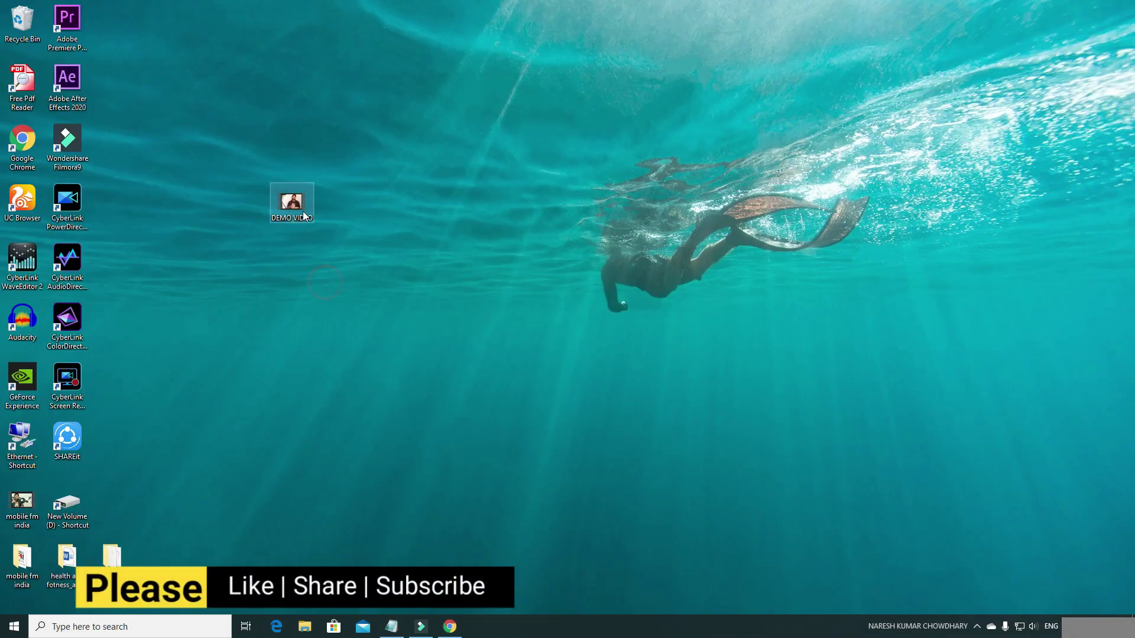
Play the DEMO VIDEO file from the desktop, skim through it to about 00:04:45 and close the player.
mouse_move(293, 212)
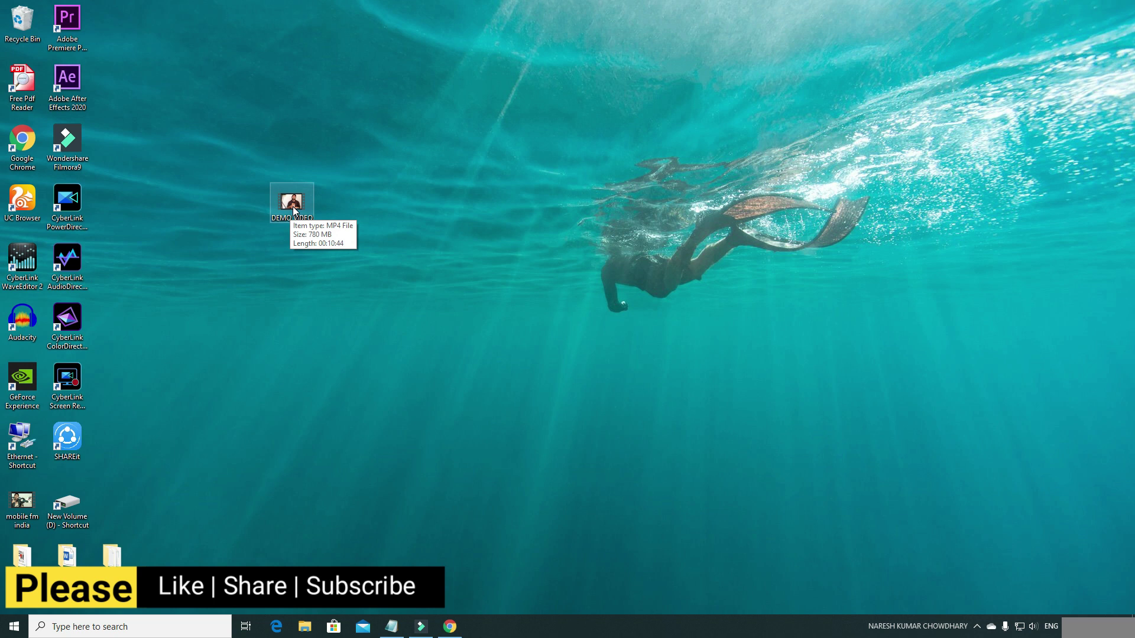
double_click(295, 206)
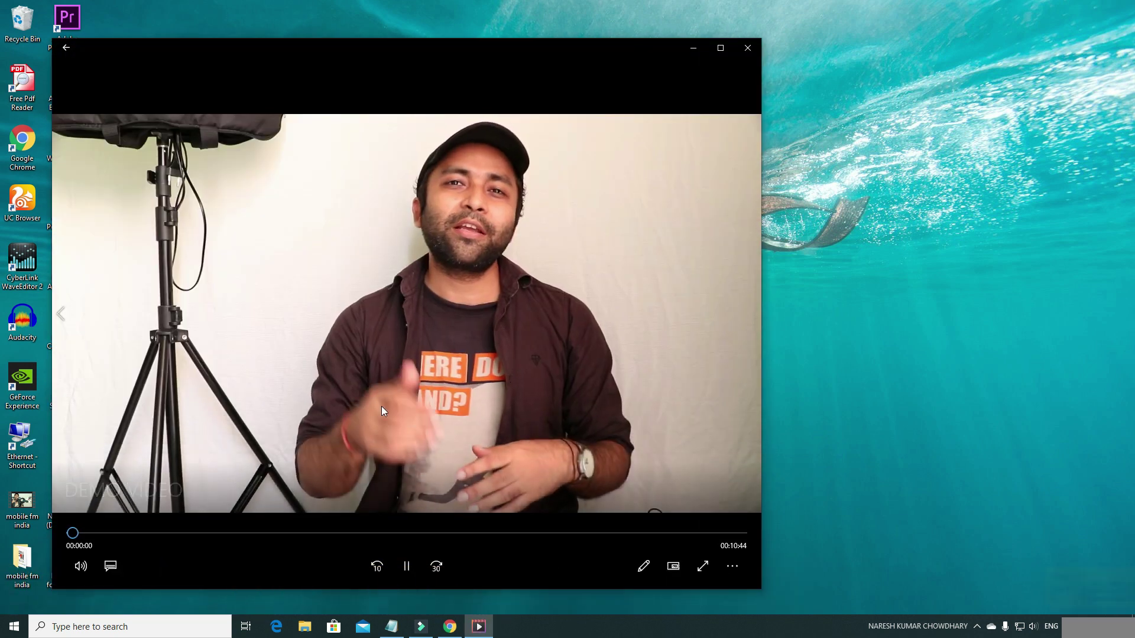
left_click(147, 532)
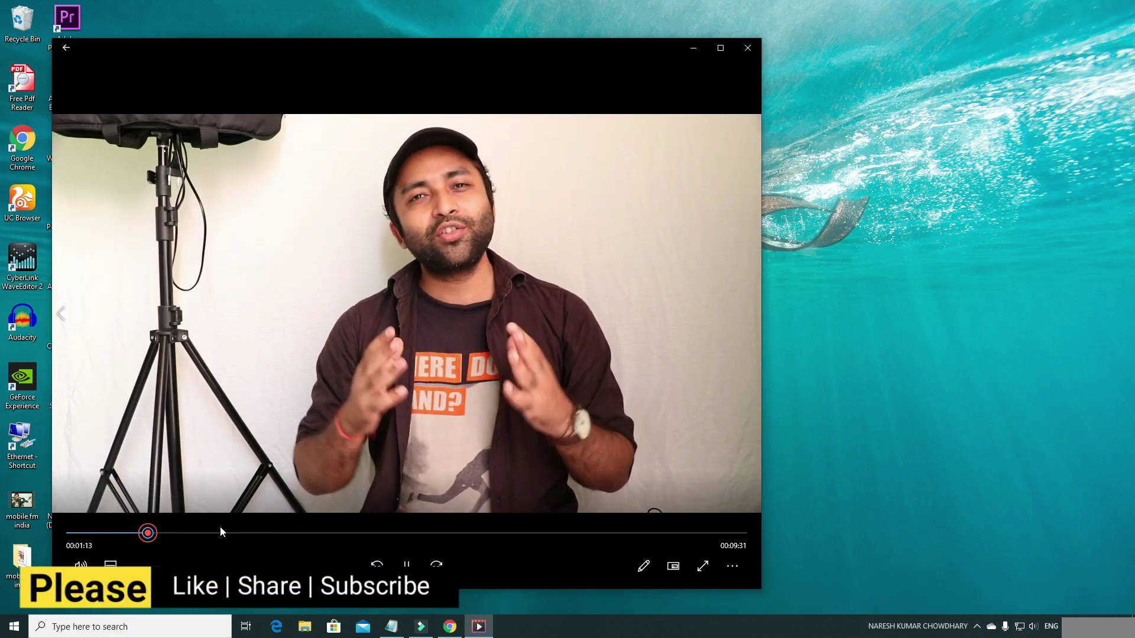
left_click(269, 533)
left_click(367, 533)
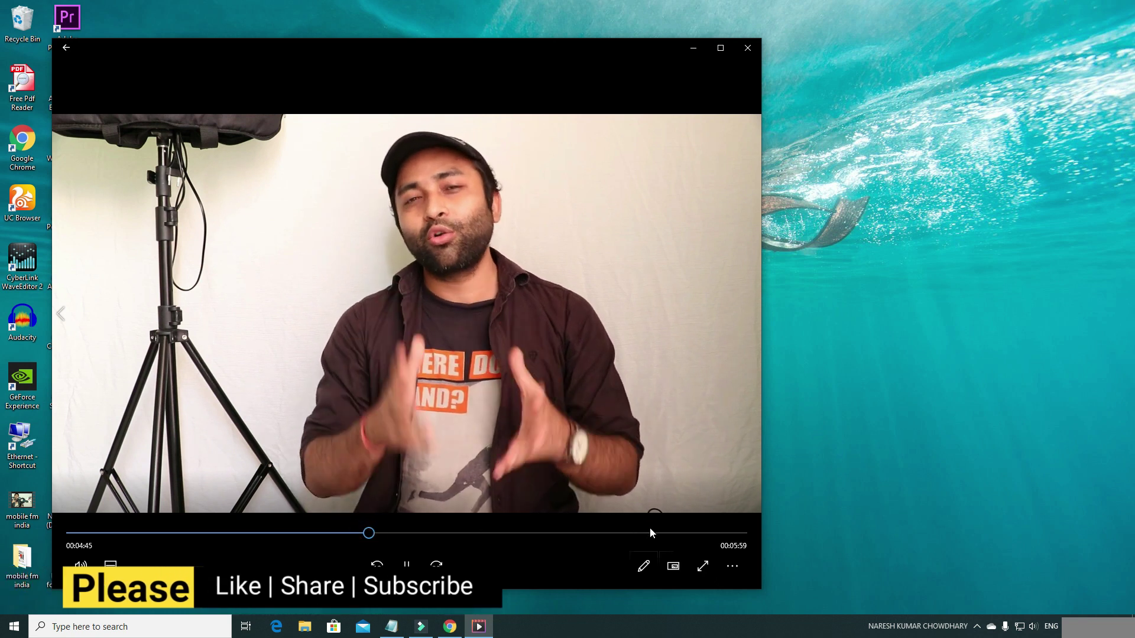
key("alt+F4")
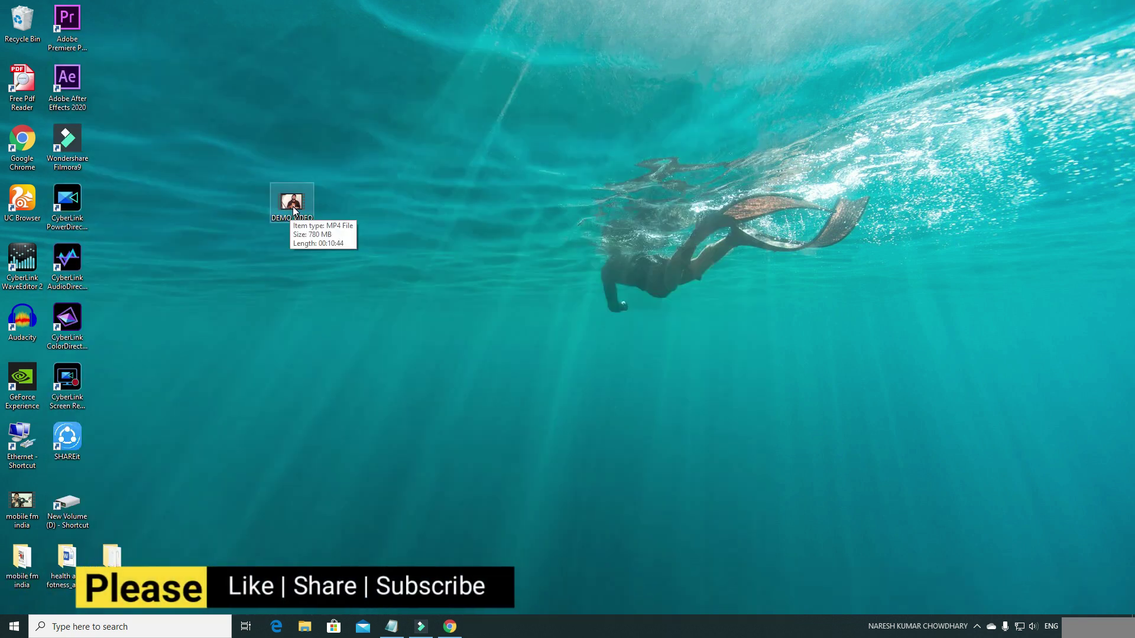
Reopen the DEMO VIDEO file from the desktop and skip ahead through it to about 00:04:45 again.
double_click(292, 203)
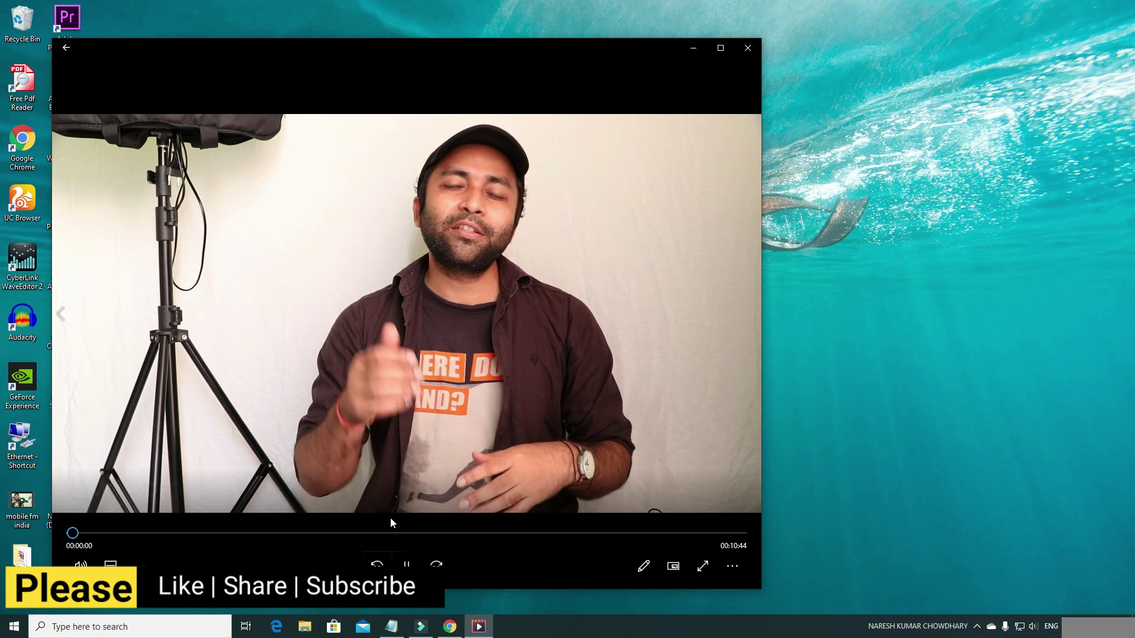
left_click(147, 533)
left_click(269, 533)
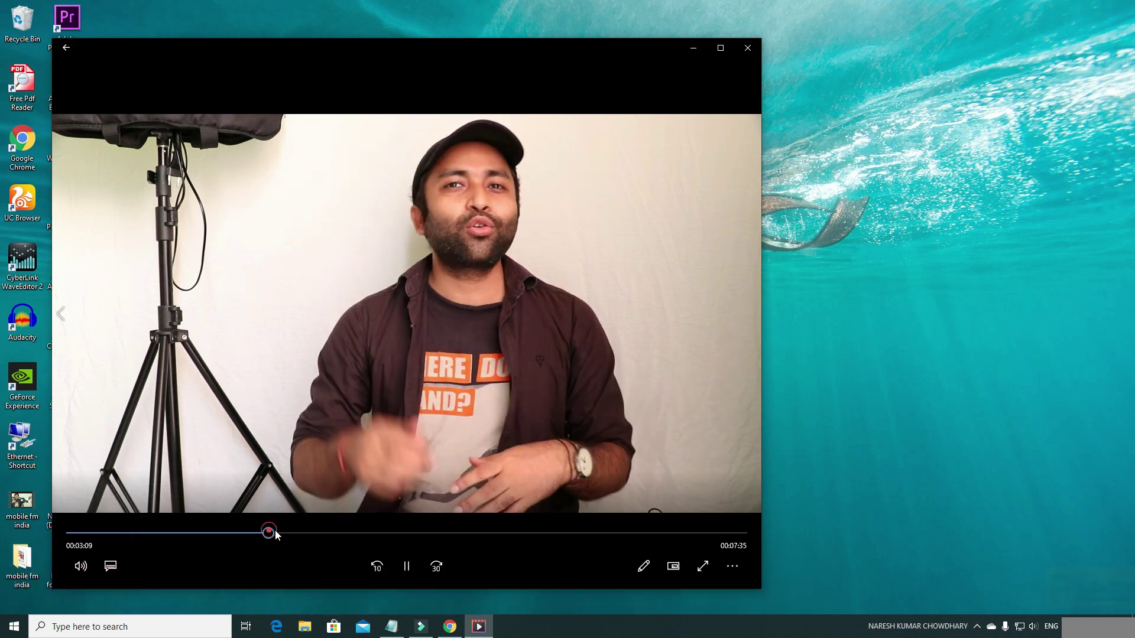
left_click(368, 532)
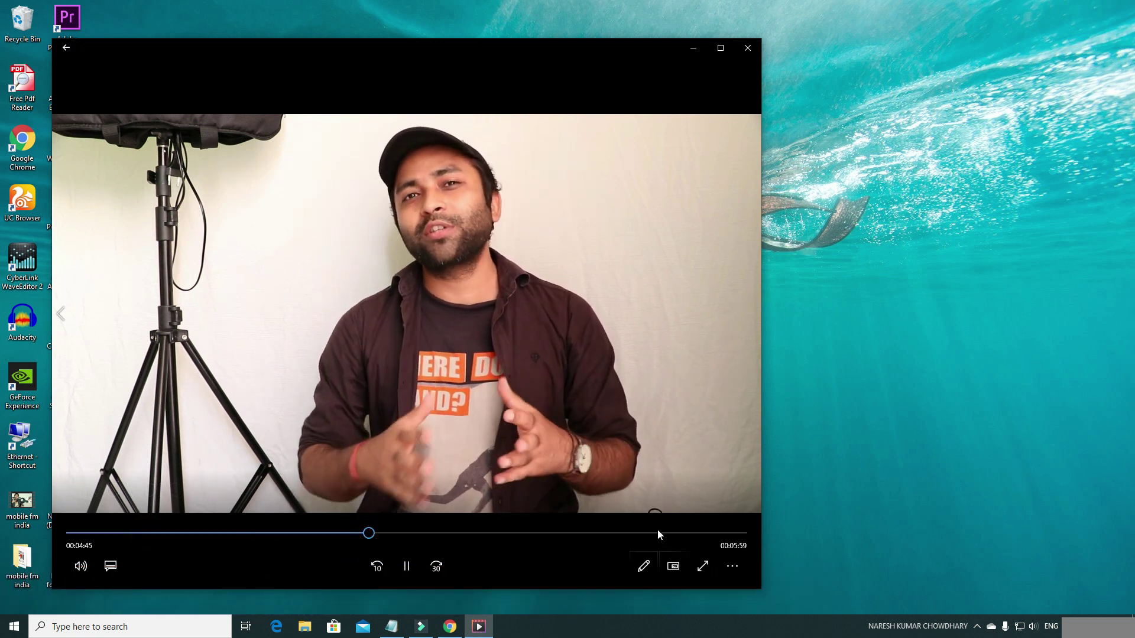